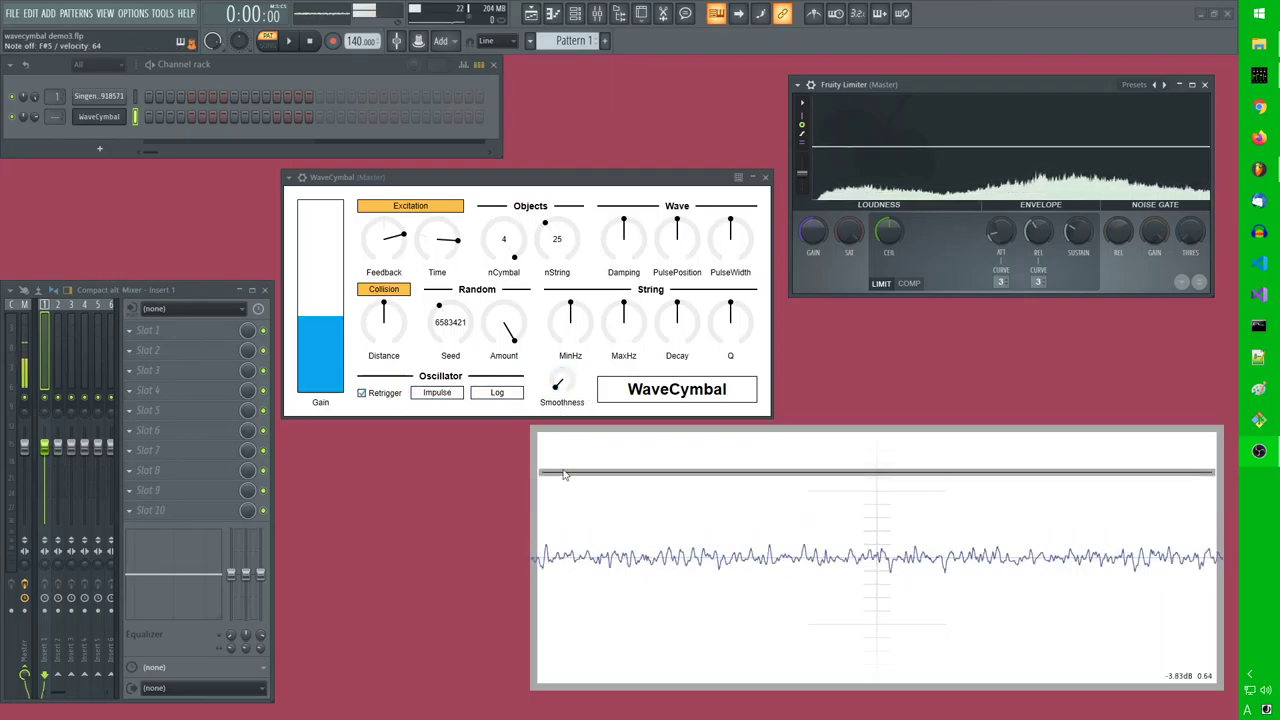
Lower WaveCymbal's excitation Feedback and Time and string MinHz, raise MaxHz and Damping, and rebalance the Gain
drag(398, 290, 420, 336)
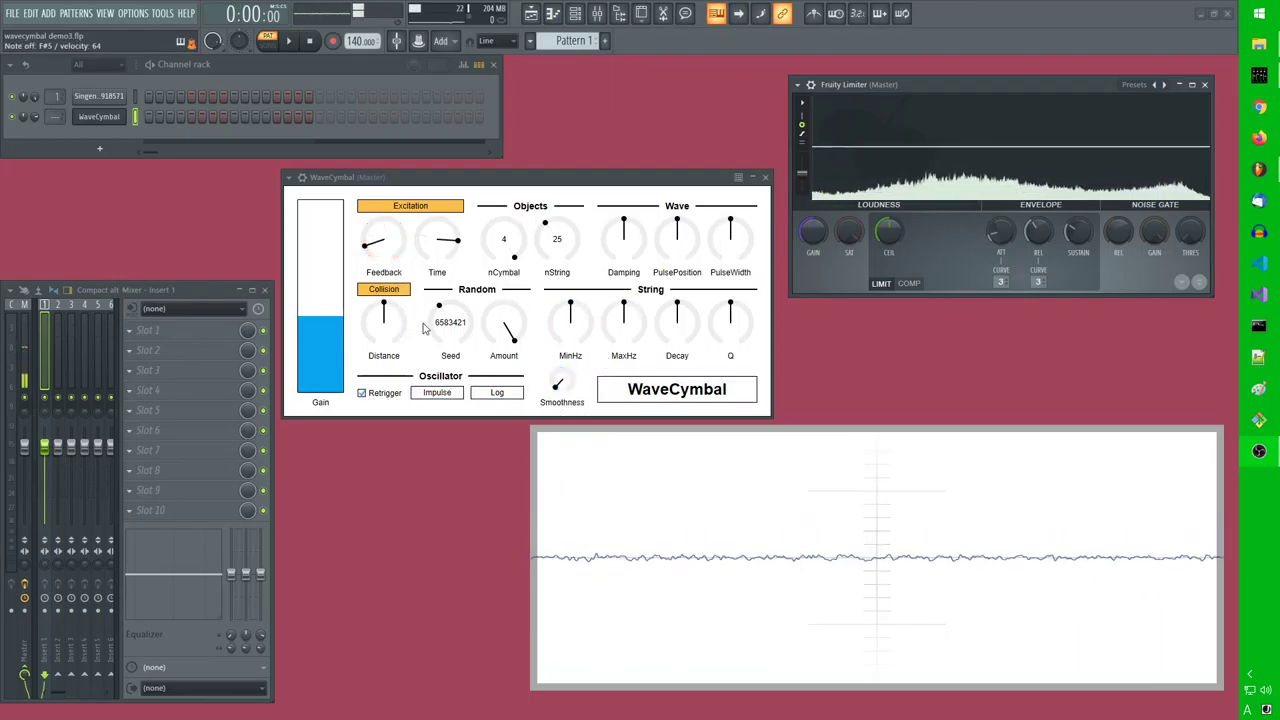
click(299, 274)
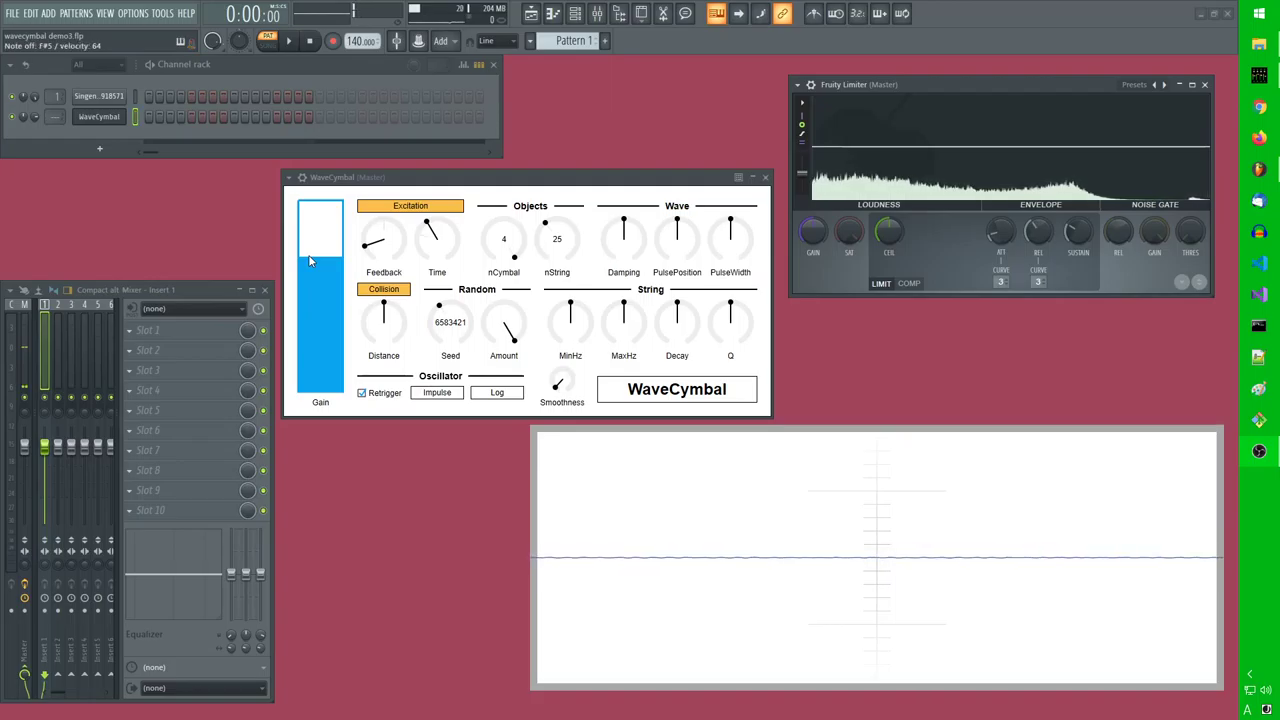
drag(571, 331, 571, 362)
drag(624, 325, 626, 286)
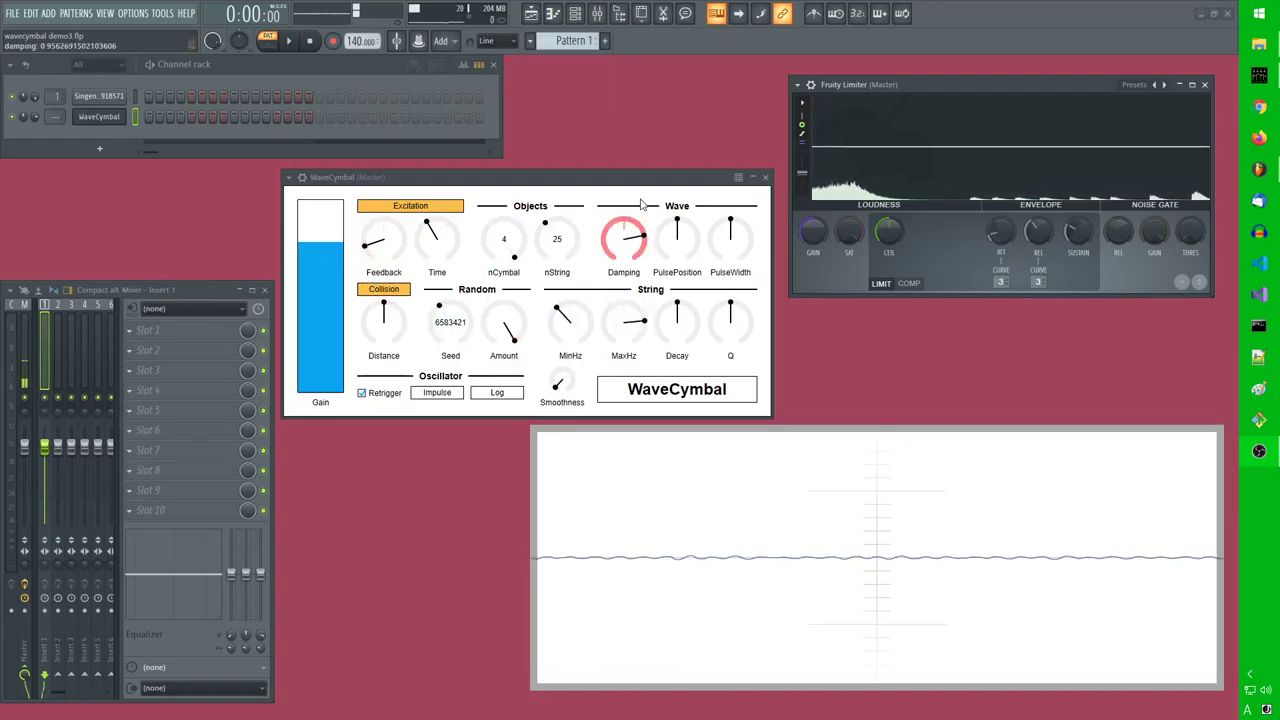
click(318, 298)
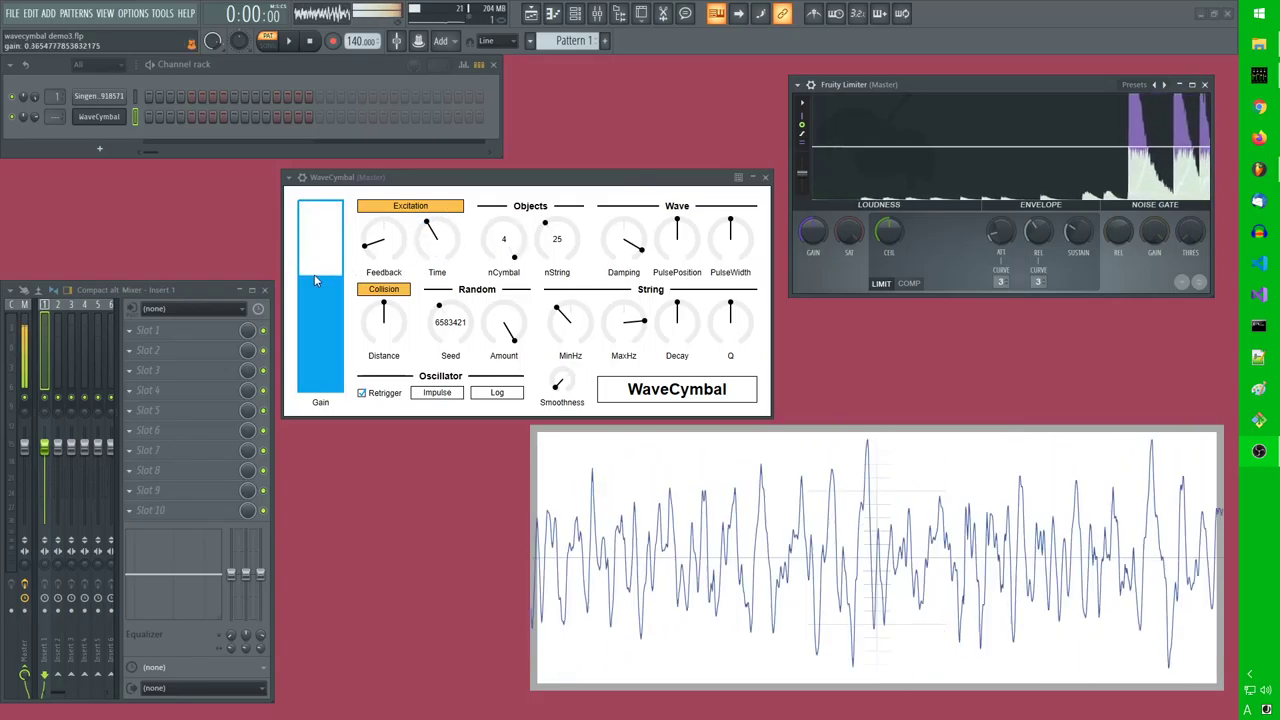
click(318, 310)
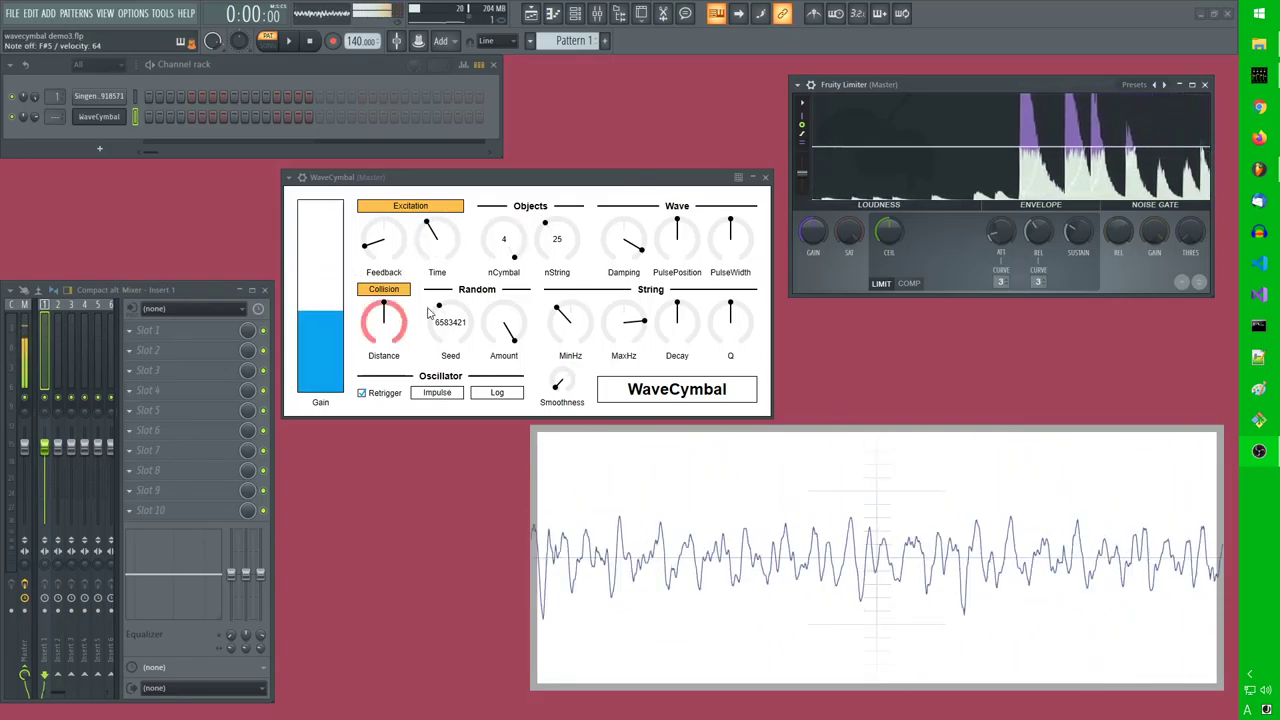
Set nCymbal to 2 and nString to 63 in the Objects section
drag(509, 245, 538, 346)
drag(557, 238, 555, 184)
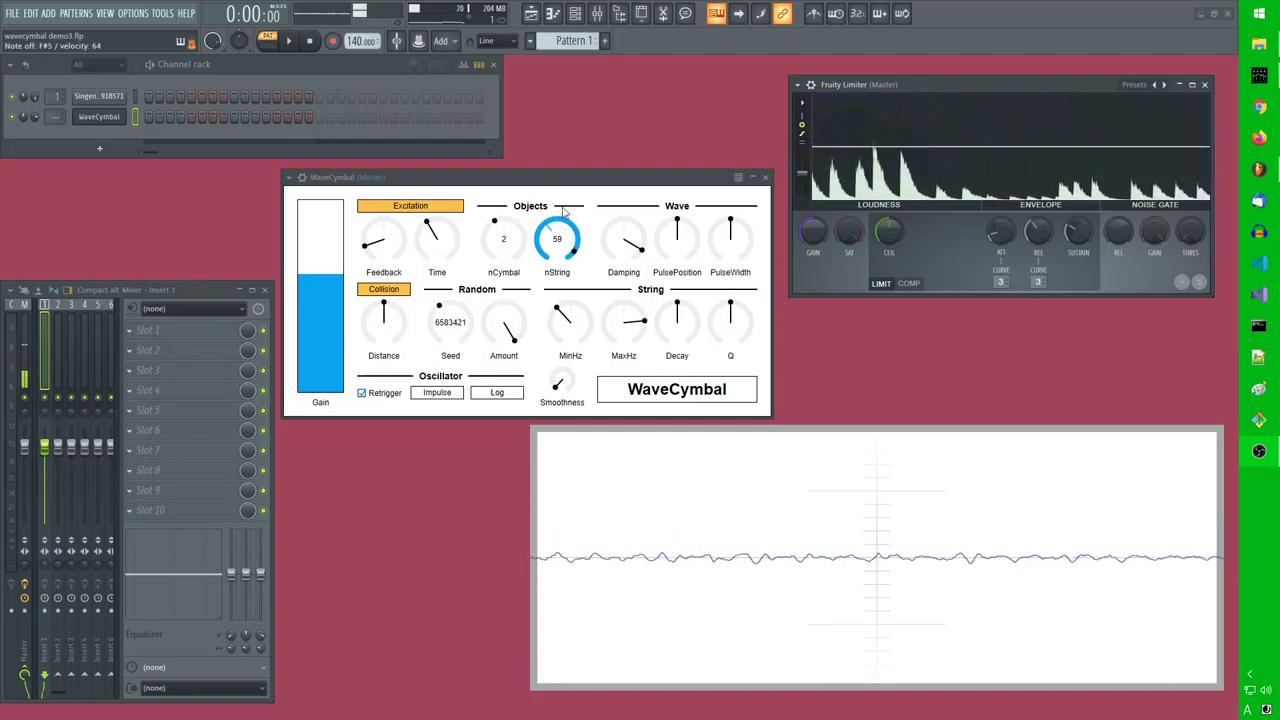
drag(560, 313, 560, 318)
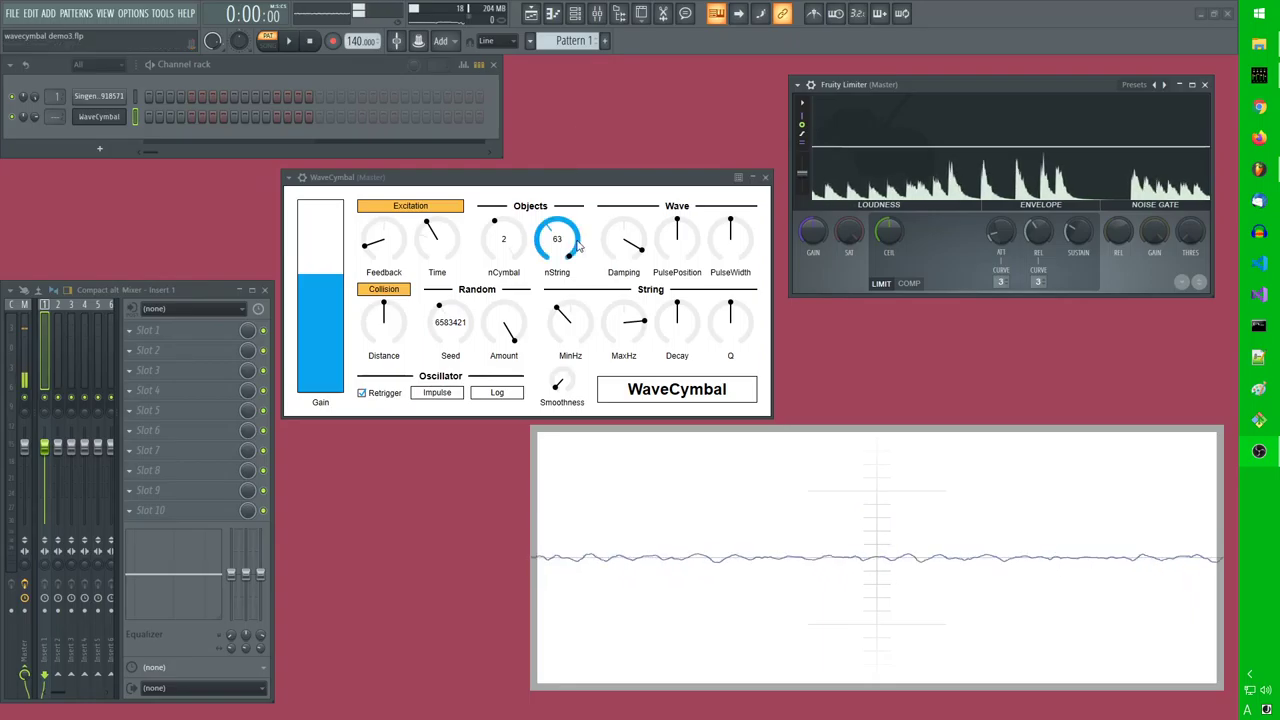
Raise the random Seed to 14972050, trying the Linear mapping in the Oscillator section before returning it to Log
drag(450, 322, 487, 338)
click(489, 393)
click(490, 424)
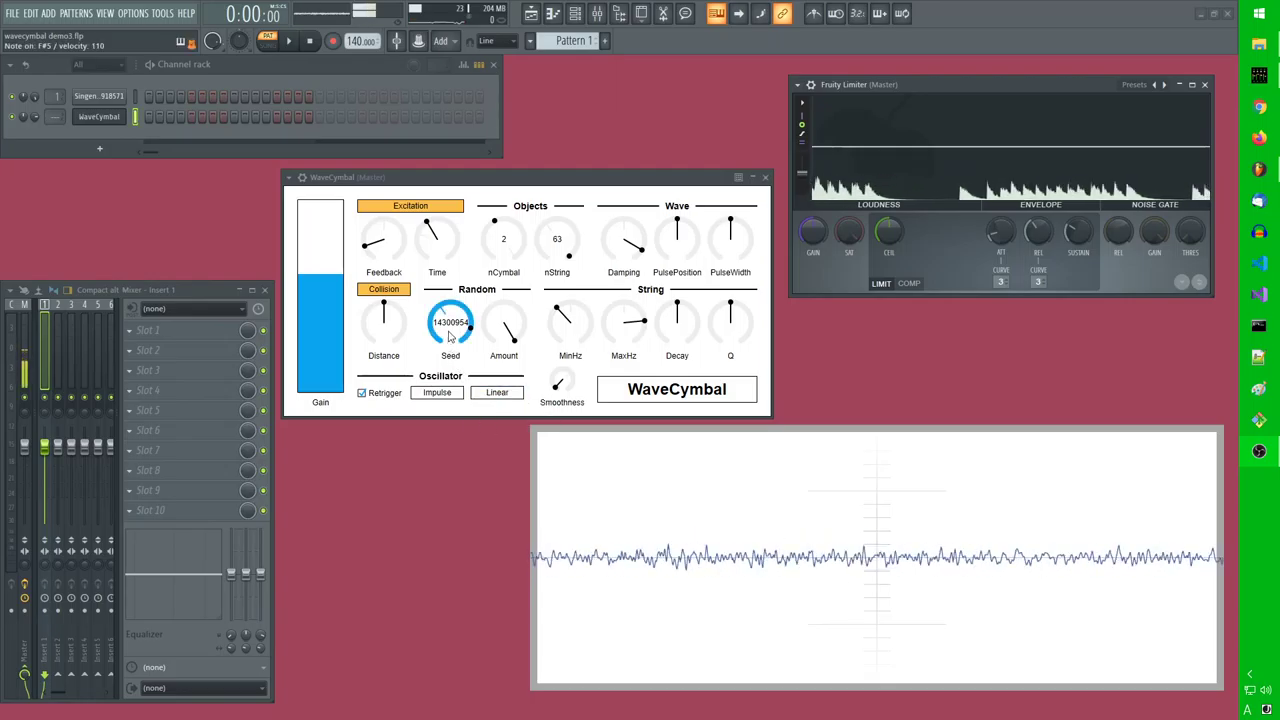
drag(452, 330, 452, 325)
click(497, 392)
click(497, 408)
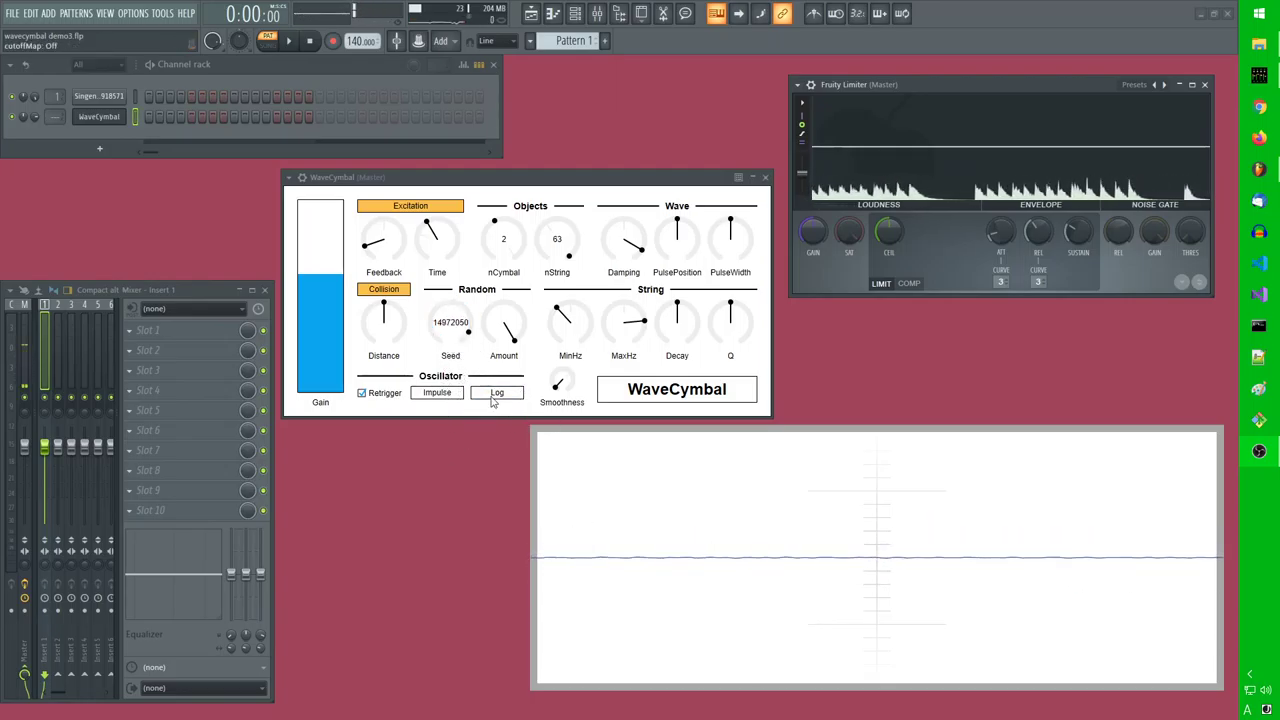
key(g)
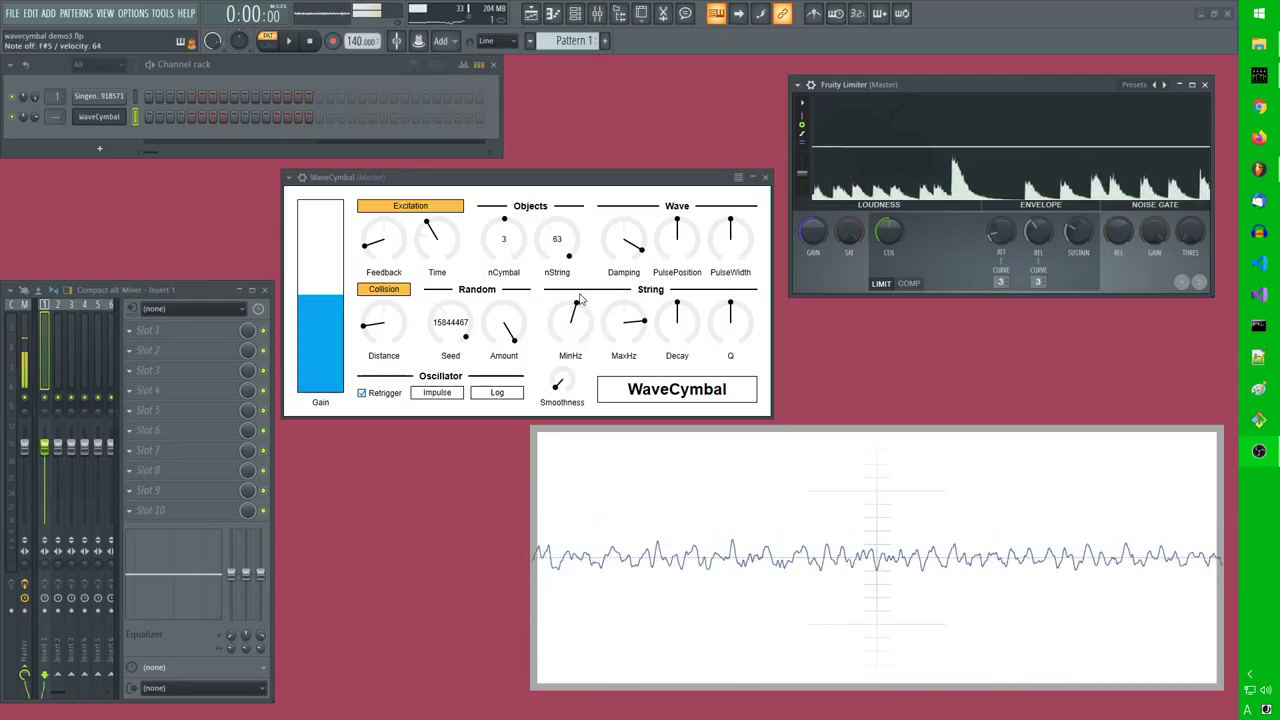
Lower MaxHz and MinHz and raise Decay and Q in WaveCymbal's String section
drag(637, 326, 646, 394)
drag(580, 318, 588, 357)
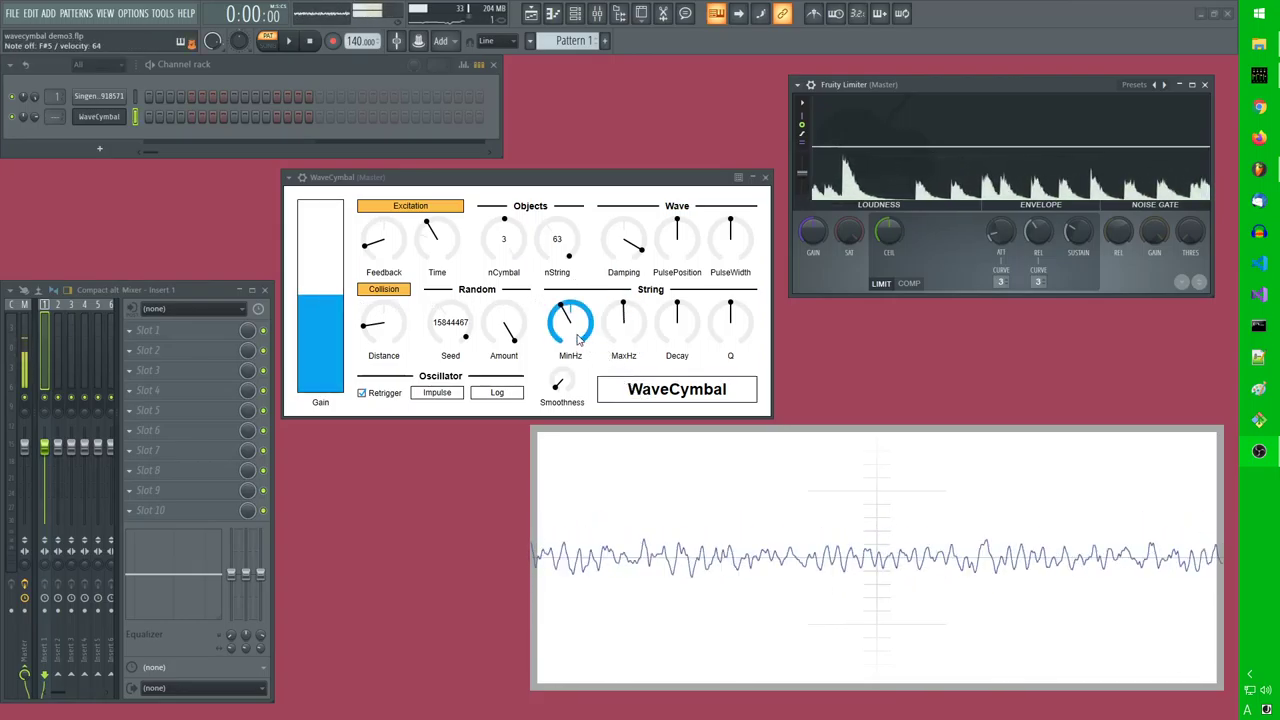
drag(677, 330, 675, 347)
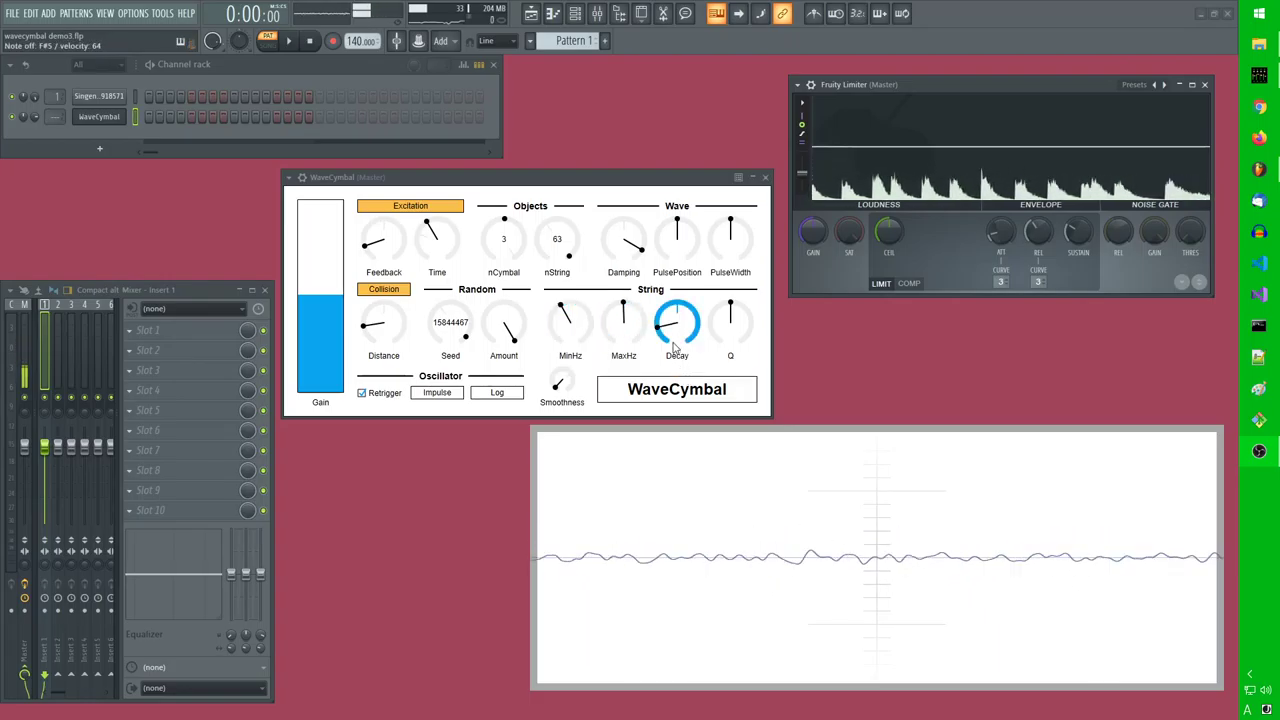
drag(667, 221, 668, 213)
drag(738, 332, 719, 194)
mouse_move(675, 247)
mouse_down()
mouse_move(705, 310)
mouse_move(687, 226)
mouse_move(687, 255)
mouse_up()
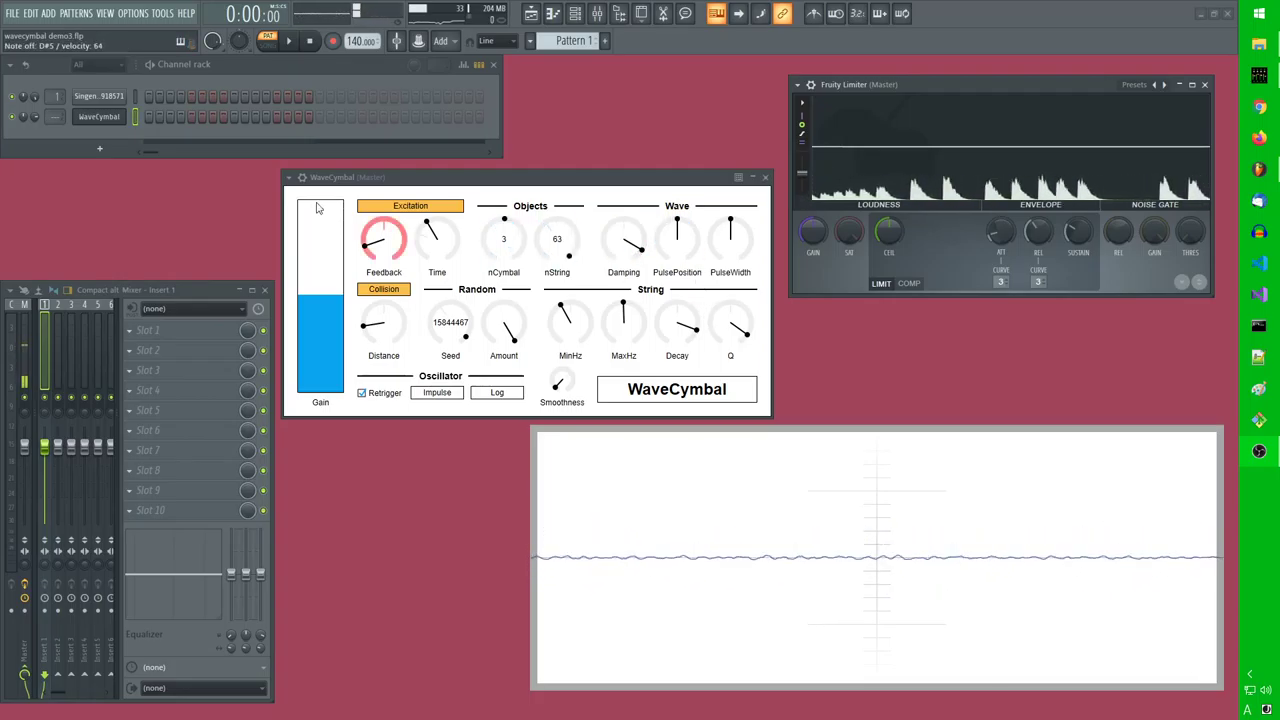
Add hits on steps 5, 13 and 16 of the WaveCymbal channel and start pattern playback
click(191, 117)
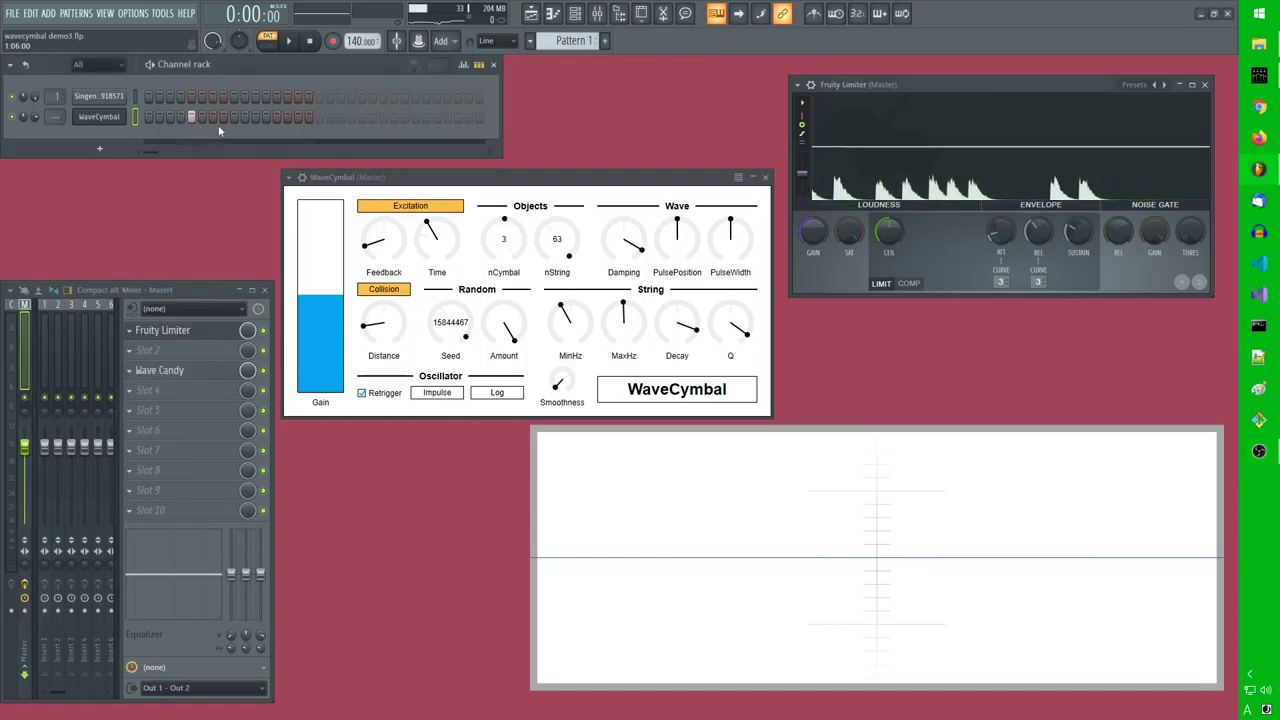
click(307, 117)
click(288, 41)
Clone the WaveCymbal channel and add hits on steps 3, 7, 11 and 15 of the clone
right_click(104, 119)
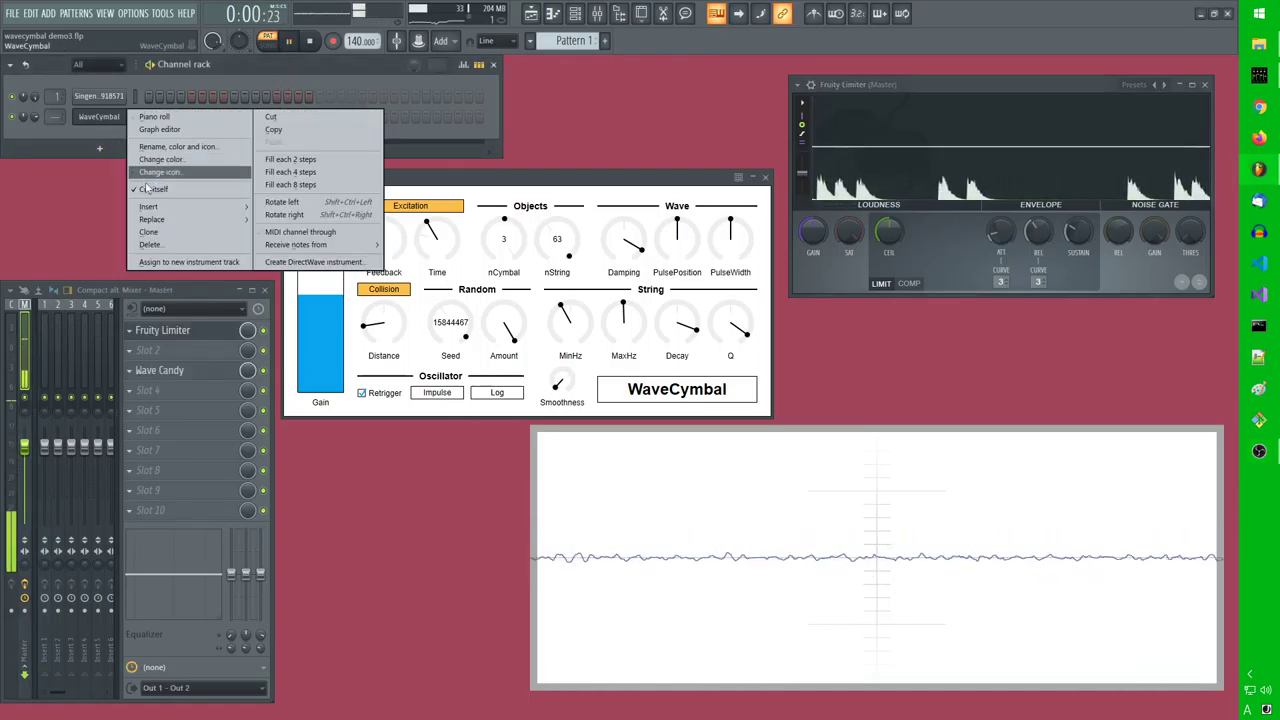
click(167, 232)
click(168, 137)
click(212, 137)
click(255, 137)
click(297, 137)
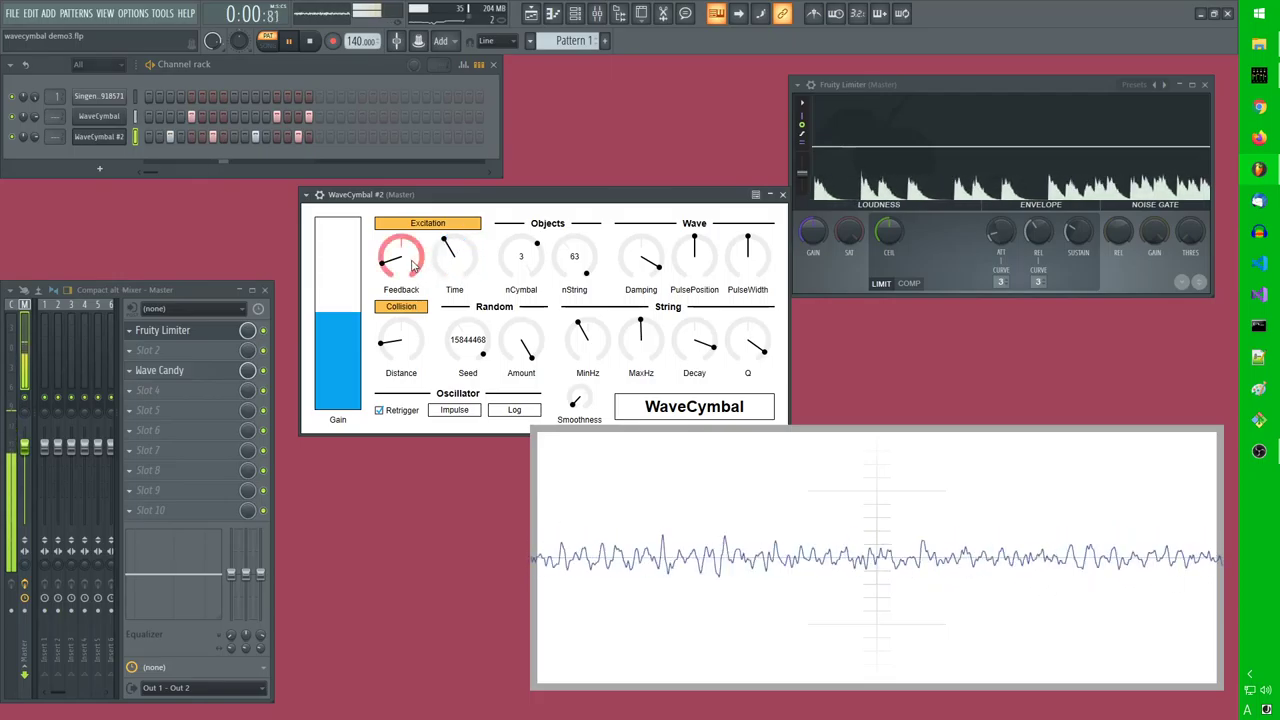
On WaveCymbal #2, lower the excitation Time and string MaxHz and raise MinHz
drag(455, 258, 461, 293)
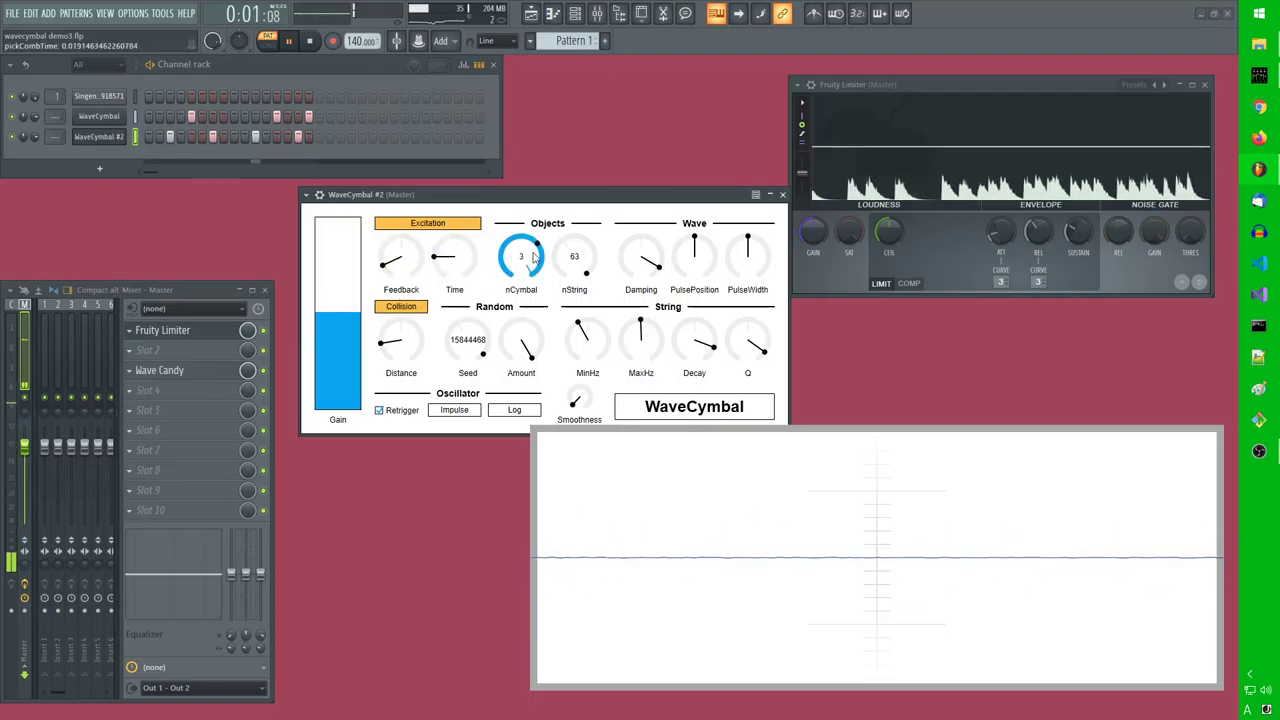
drag(641, 336, 590, 338)
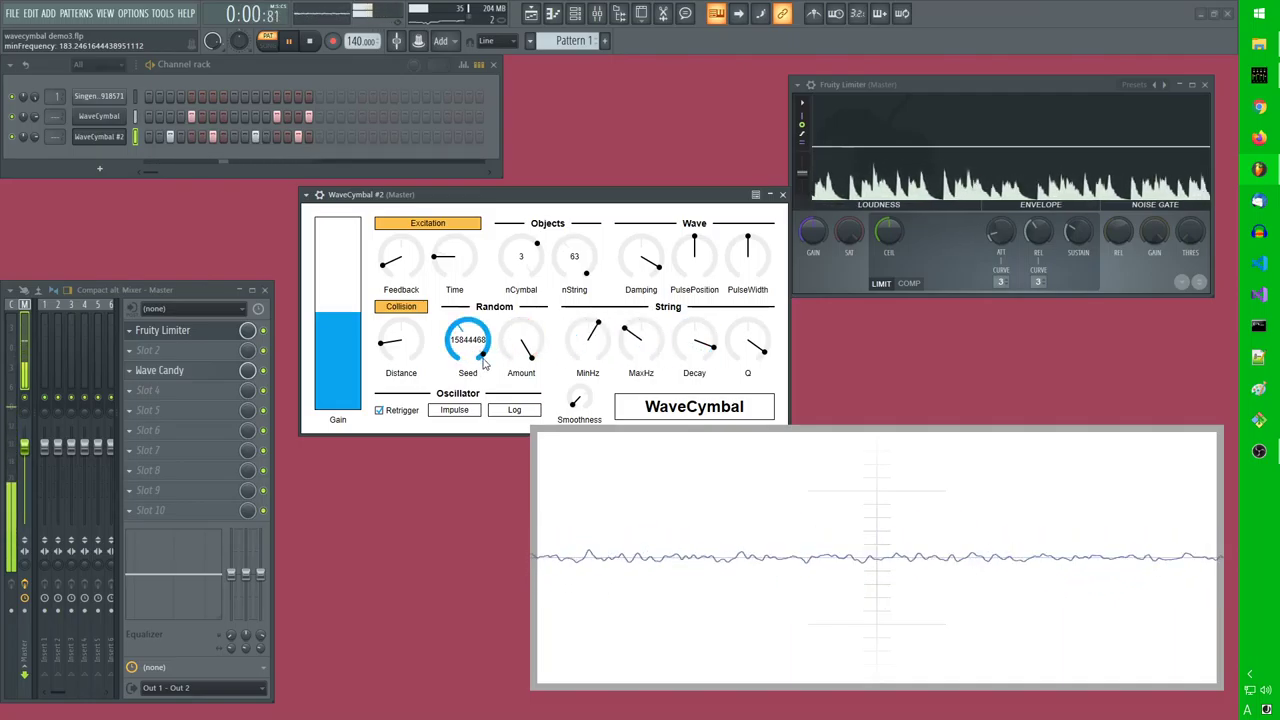
Clone the WaveCymbal #2 channel and add hits on steps 1, 4, 9 and 12 of the clone
right_click(95, 136)
click(142, 217)
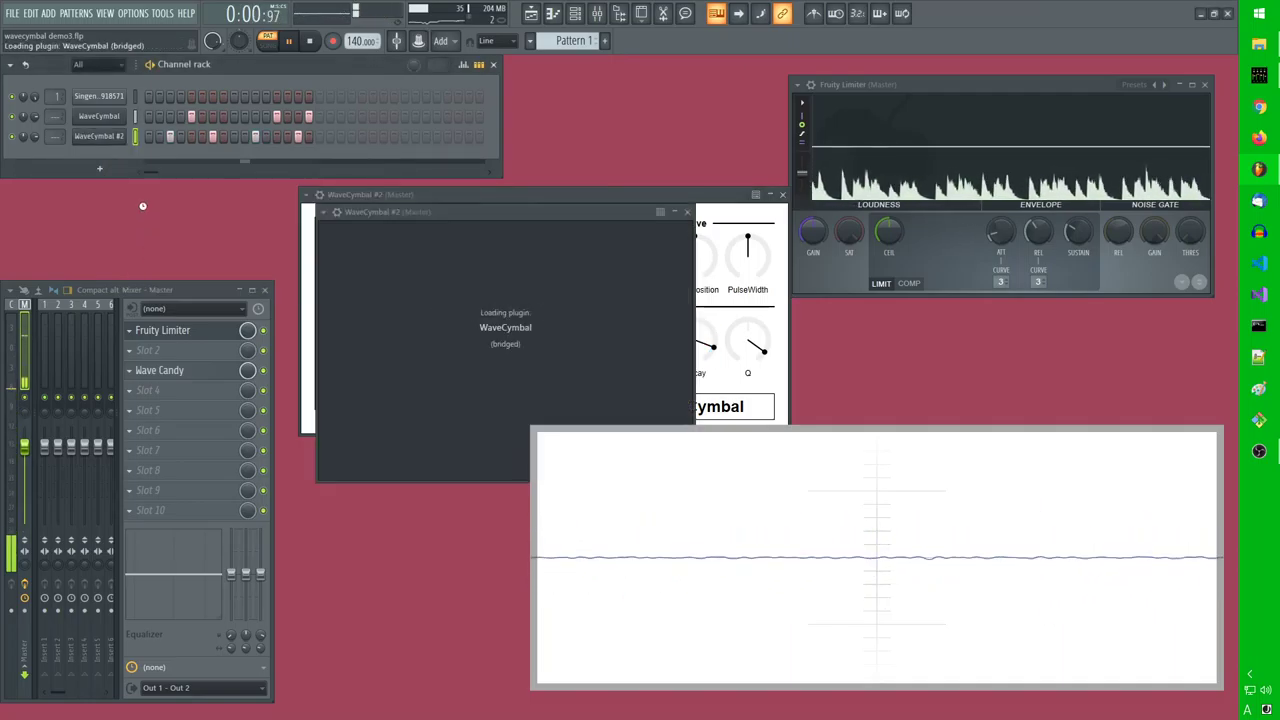
click(148, 157)
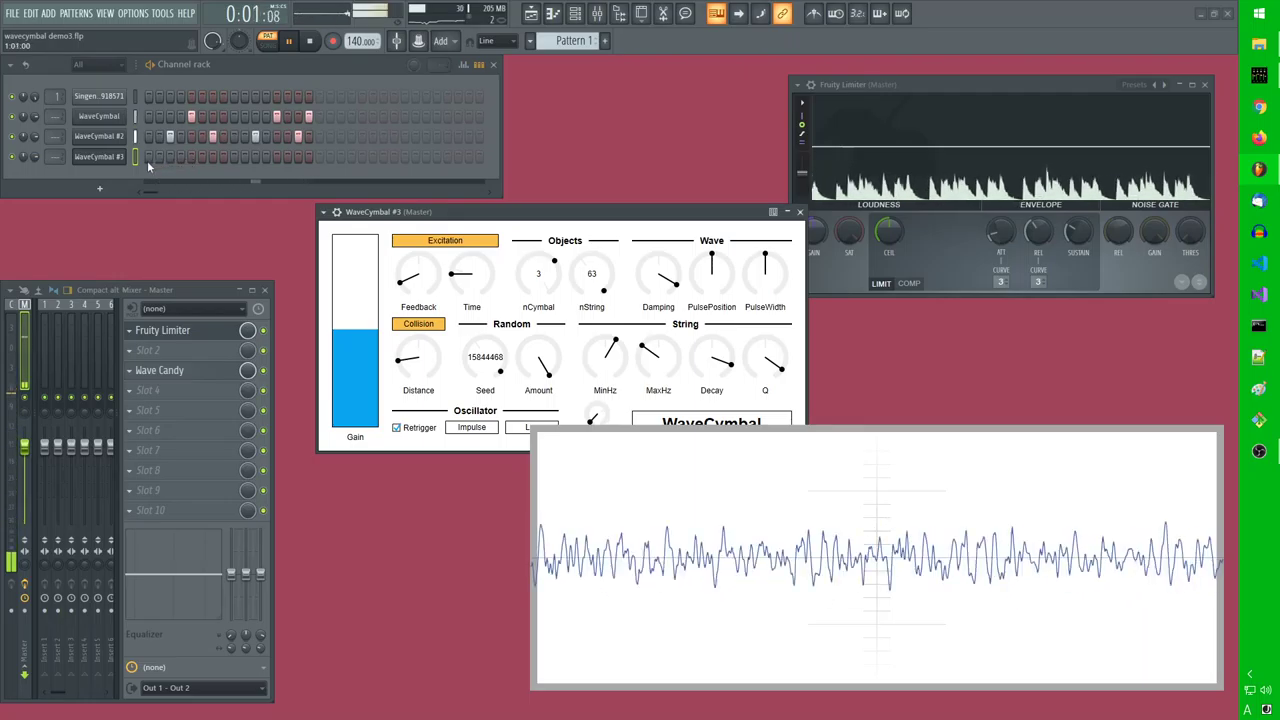
click(180, 157)
click(266, 157)
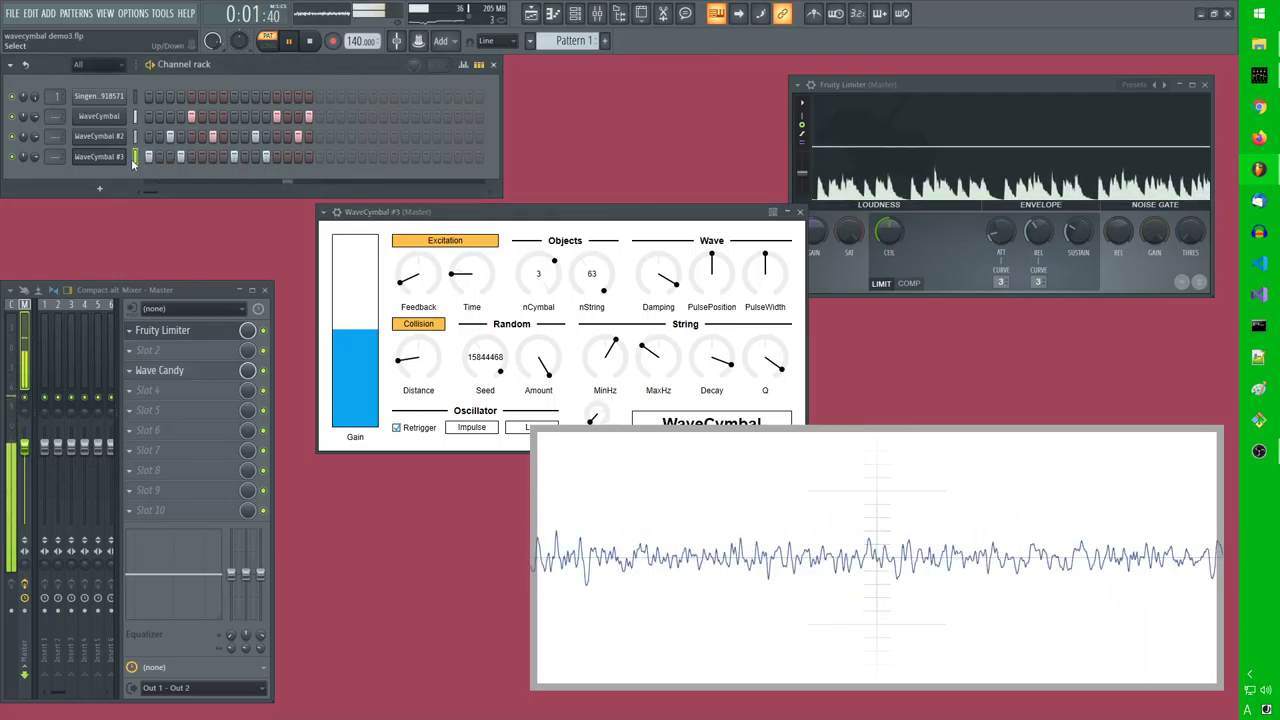
Move the WaveCymbal #3 window clear of the oscilloscope and lower its string MinHz, MaxHz, Decay and Q
drag(421, 213, 405, 177)
drag(590, 322, 706, 373)
drag(754, 317, 763, 350)
On WaveCymbal #3, lower PulsePosition, set PulseWidth to about 0.19, and raise Feedback and Decay slightly
drag(696, 232, 697, 260)
drag(750, 232, 750, 258)
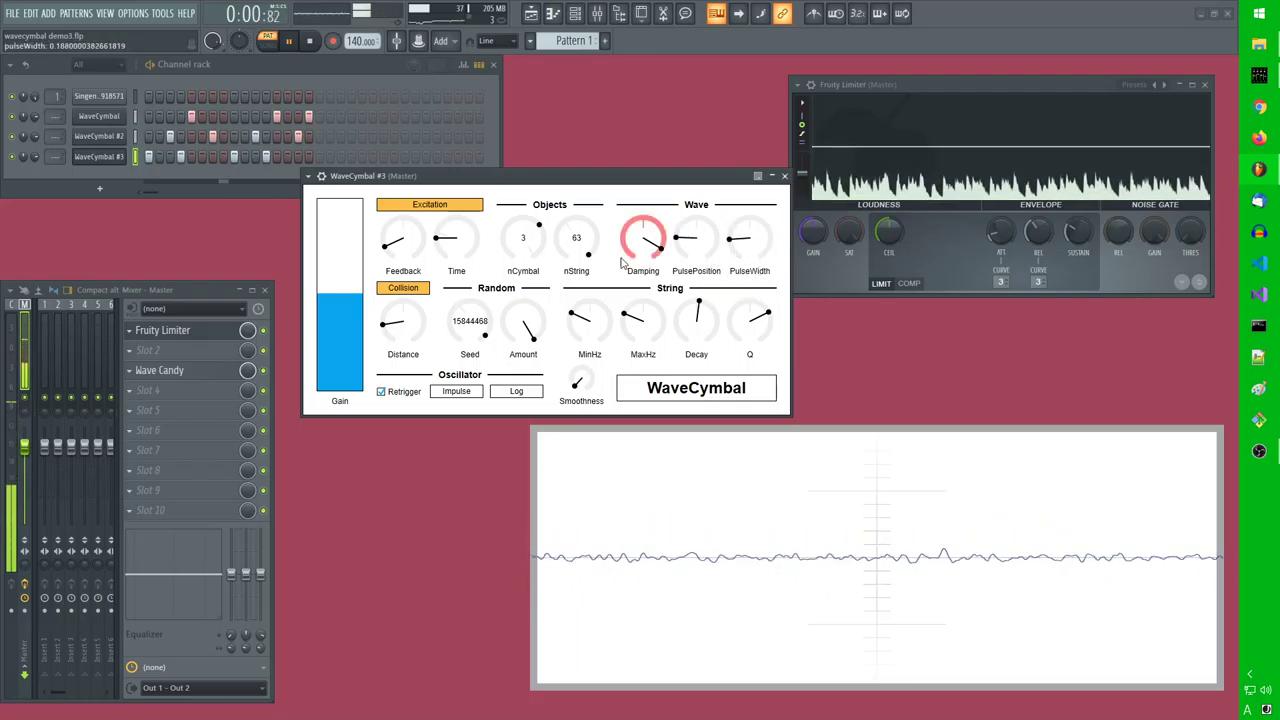
mouse_move(407, 244)
mouse_down()
mouse_move(407, 233)
mouse_move(395, 248)
mouse_up()
drag(690, 323, 690, 315)
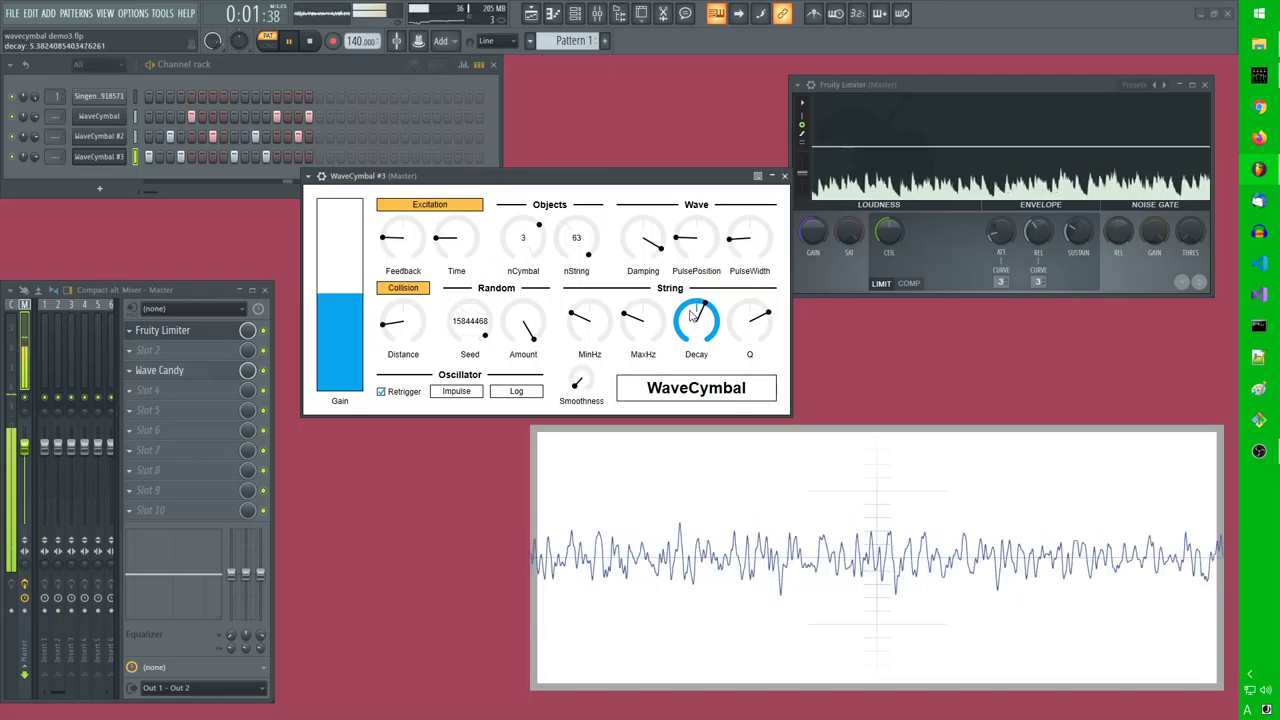
Clone the WaveCymbal #3 channel and add hits on steps 7 and 14 of the clone
right_click(104, 158)
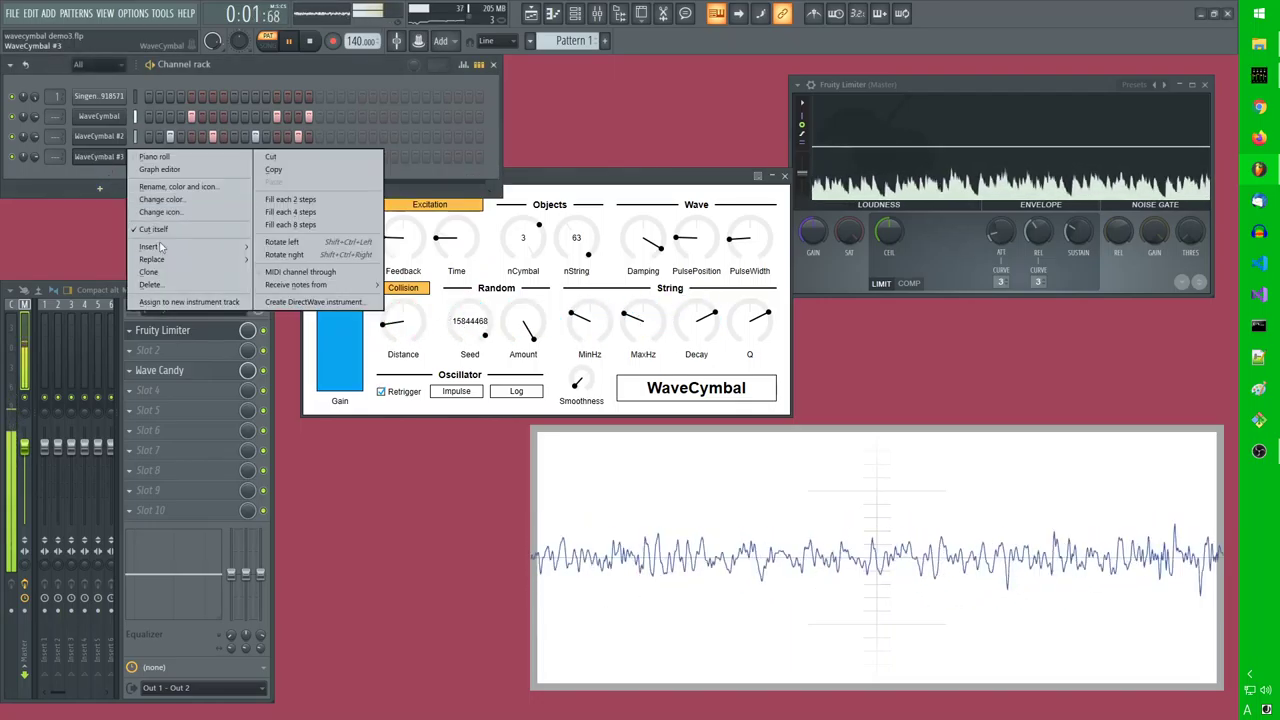
click(149, 272)
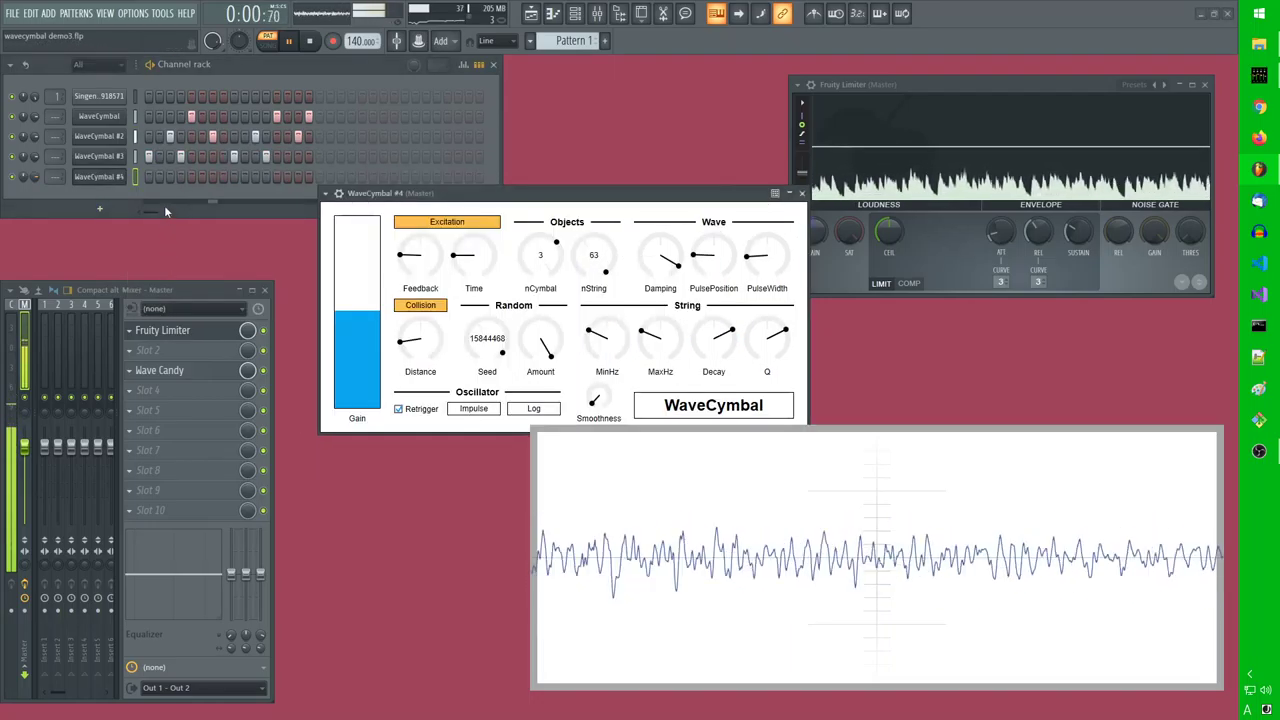
click(214, 178)
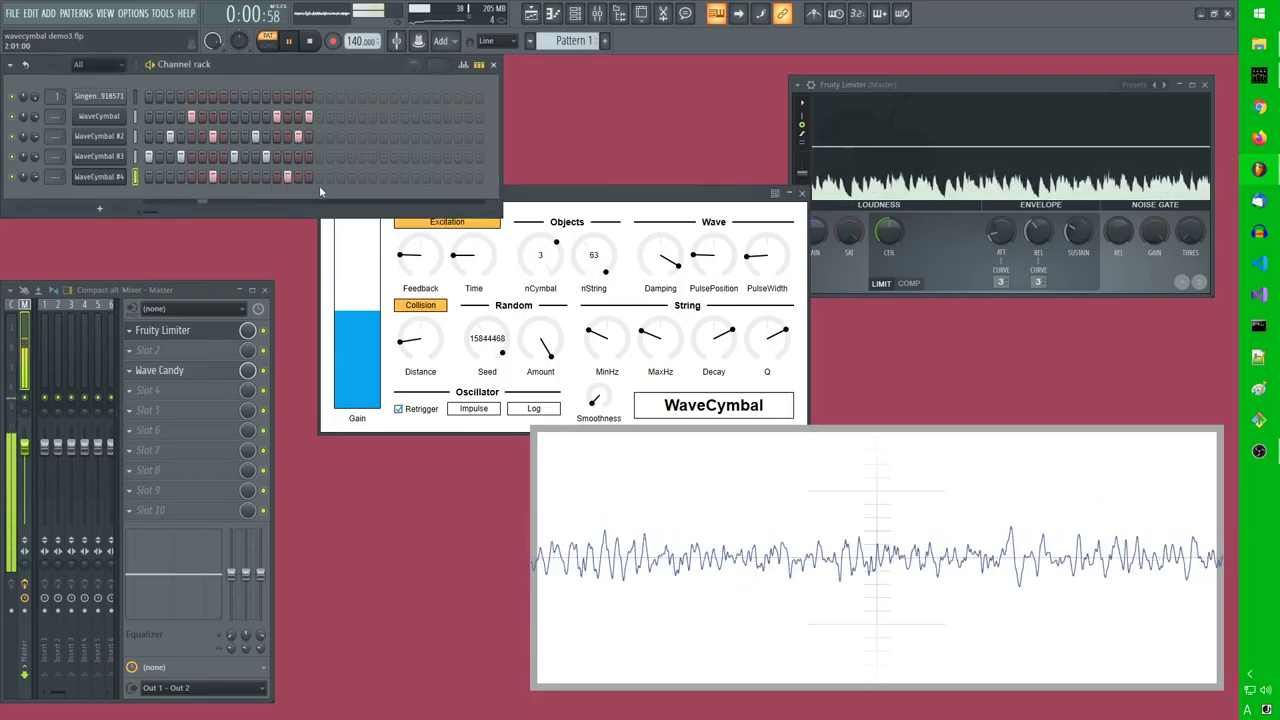
Bring the WaveCymbal #4 window forward, reduce its random Amount to the midpoint, and raise MinHz to about 324 Hz
click(563, 227)
drag(544, 322, 564, 407)
drag(485, 176, 472, 182)
mouse_move(598, 338)
mouse_down()
mouse_move(601, 310)
mouse_move(617, 347)
mouse_move(603, 322)
mouse_up()
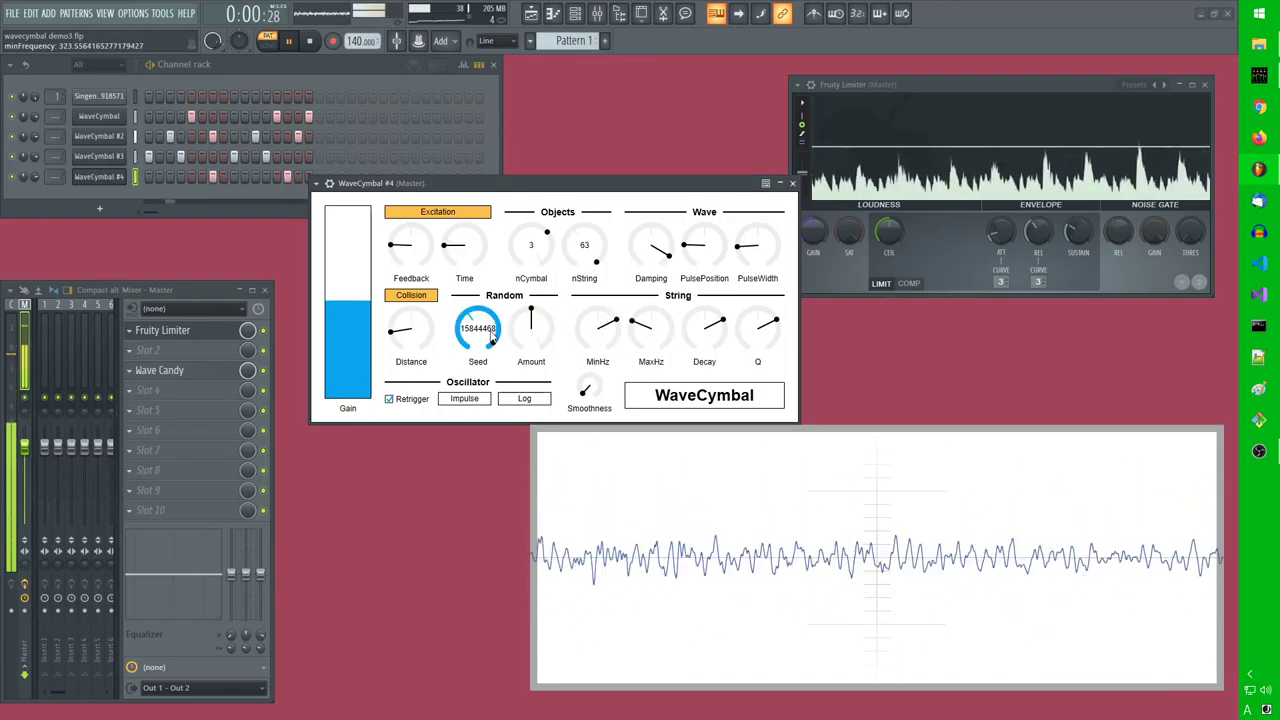
On WaveCymbal #4, set Seed to 13428548, raise MaxHz, lower Decay to about 4.06, and reduce Gain to about 0.06
drag(486, 330, 489, 354)
drag(648, 336, 695, 352)
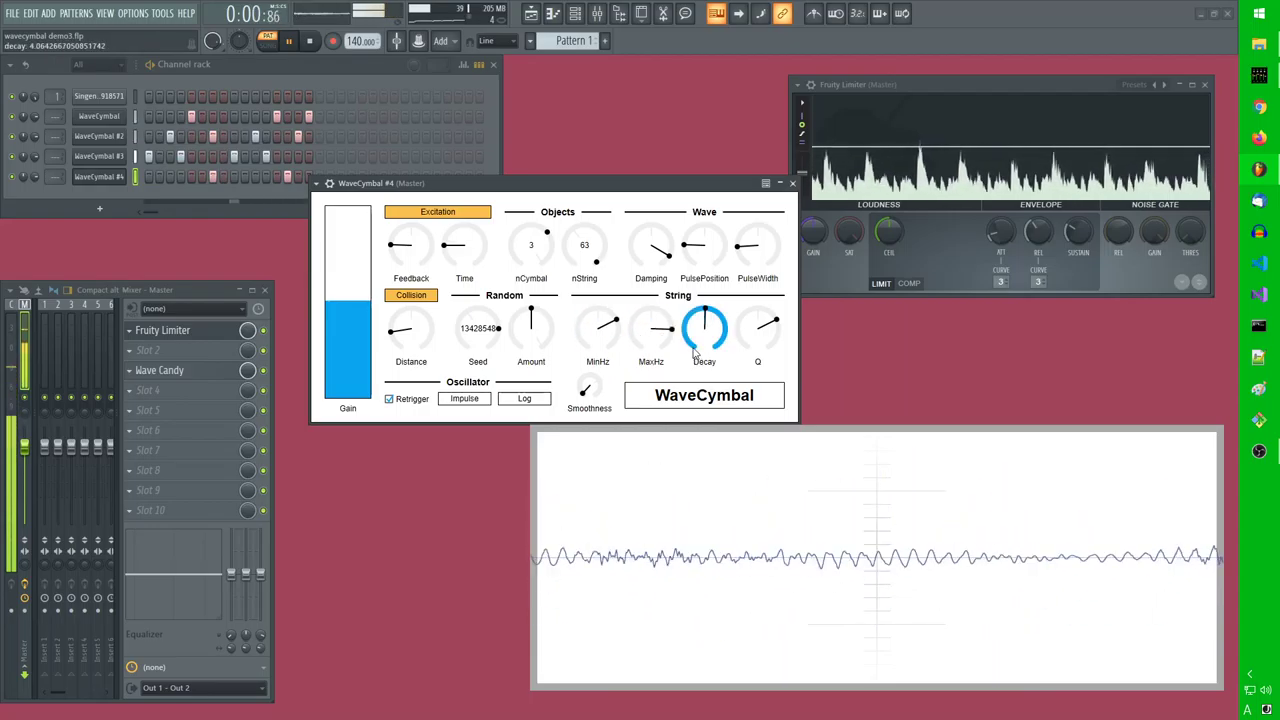
drag(349, 302, 350, 319)
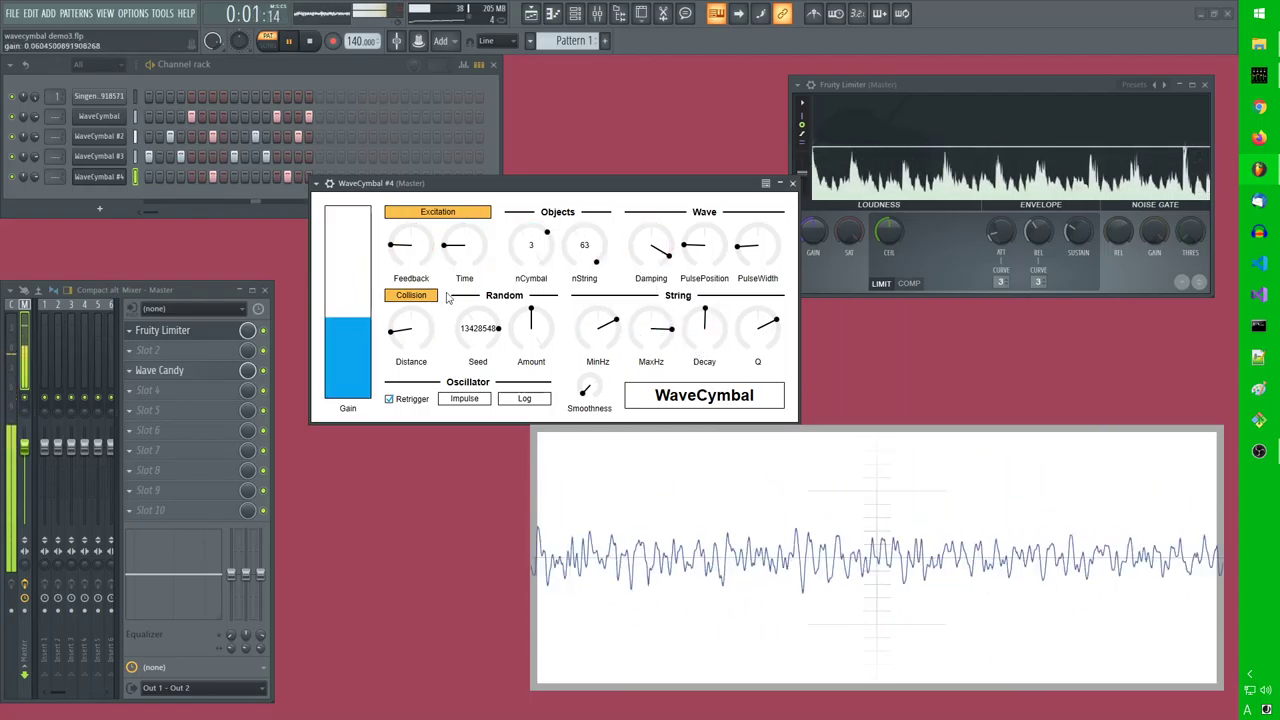
Raise Feedback, Time, PulseWidth and random Amount on WaveCymbal #4, and lower MaxHz to about 1041 Hz
mouse_move(411, 251)
mouse_down()
mouse_move(416, 275)
mouse_move(404, 233)
mouse_move(420, 232)
mouse_up()
drag(741, 252, 746, 175)
drag(416, 243, 416, 231)
drag(667, 340, 669, 355)
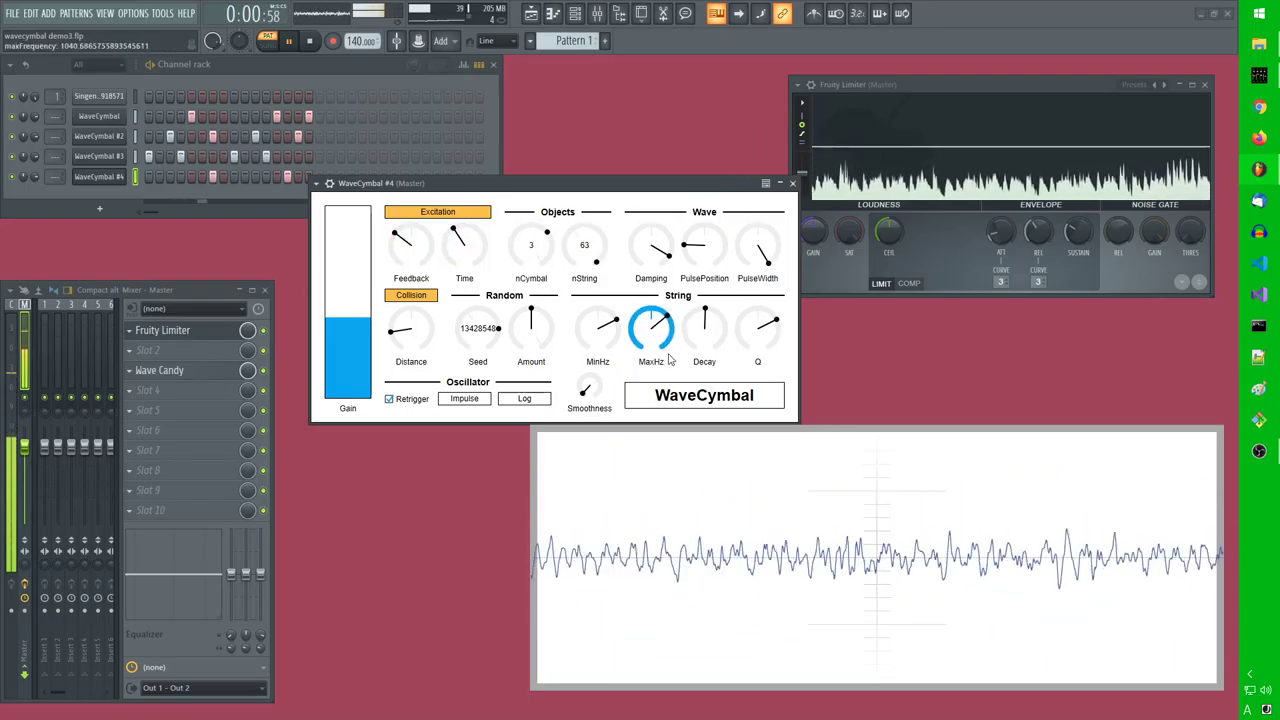
drag(533, 348, 535, 338)
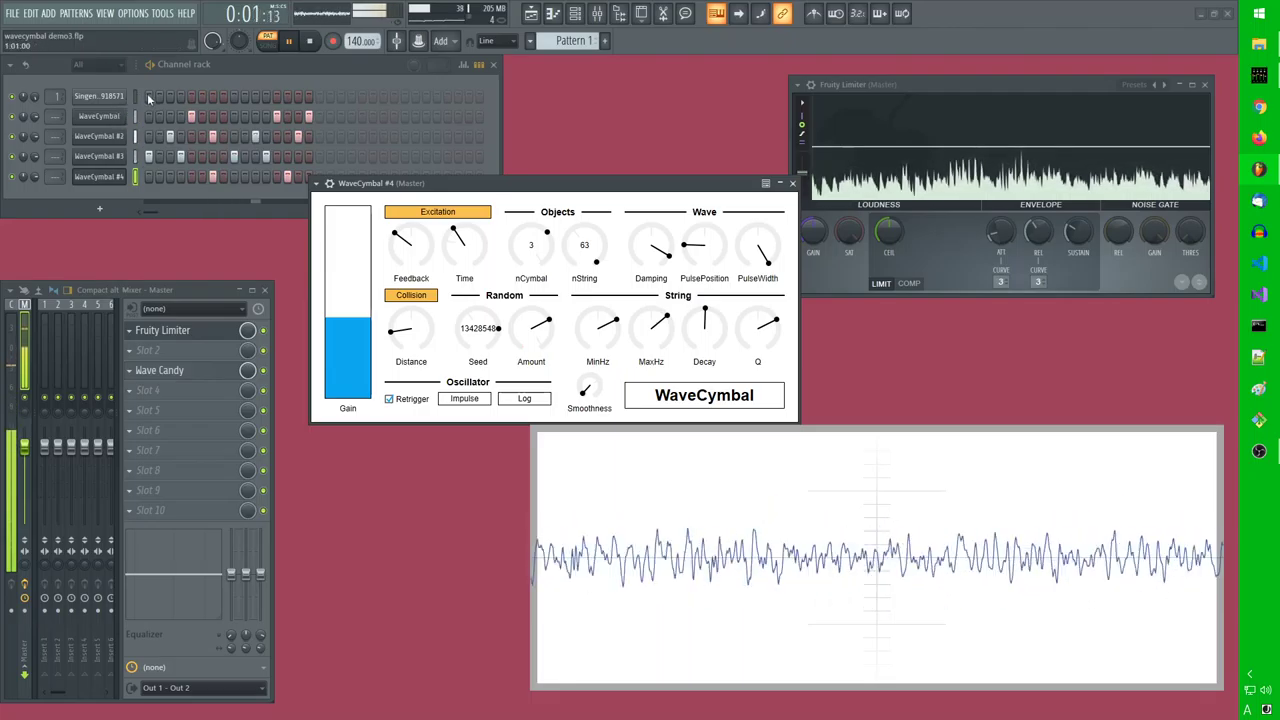
Clone the WaveCymbal #4 channel
right_click(124, 175)
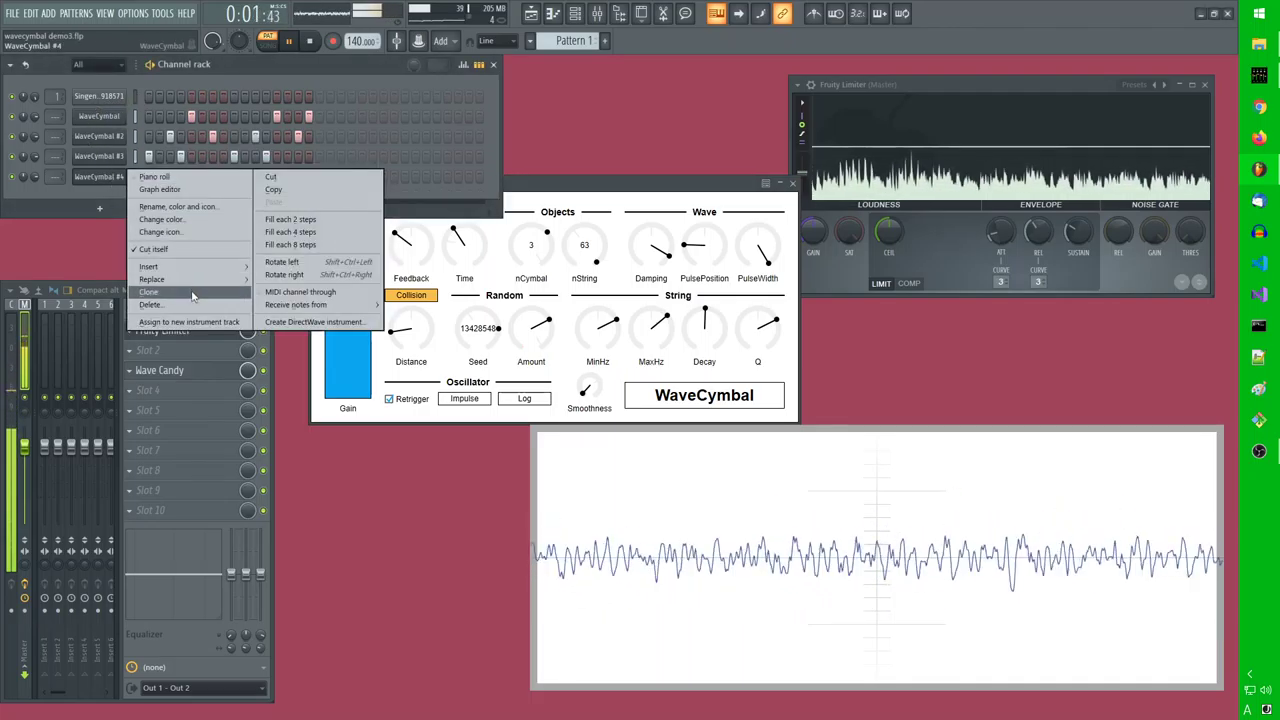
click(192, 292)
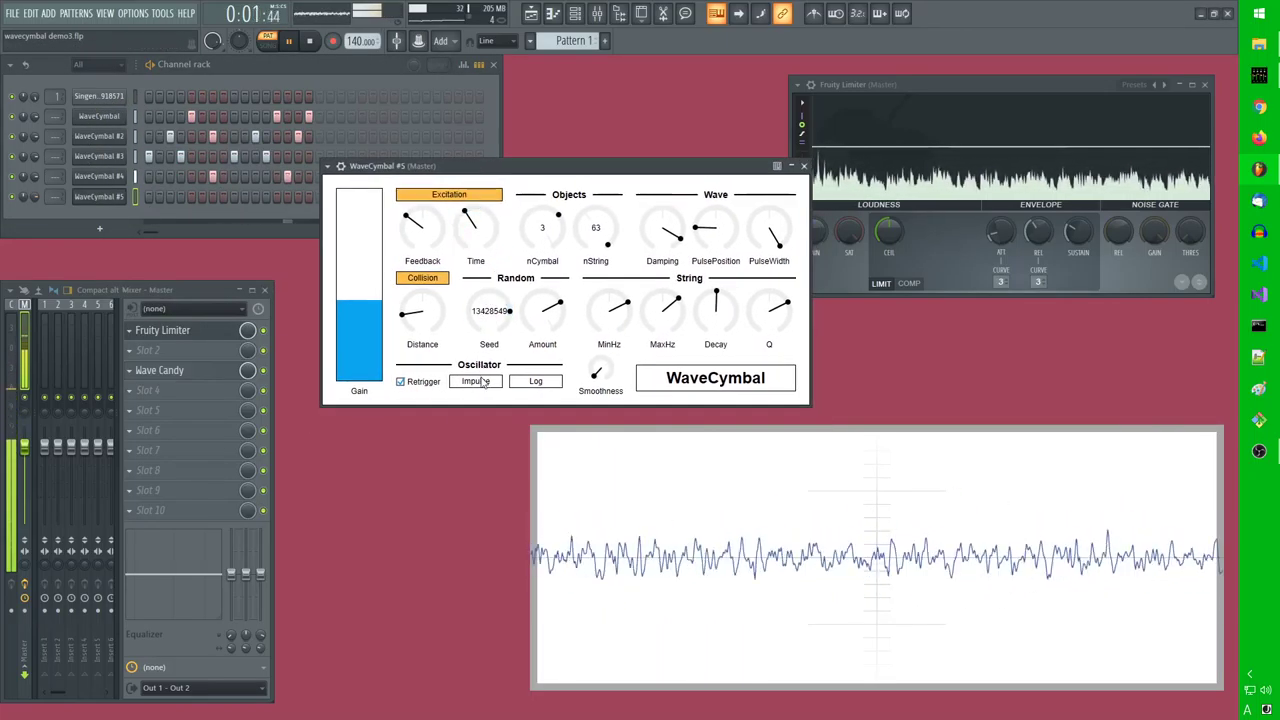
Switch the WaveCymbal #5 oscillator to Sustain and lower its string MaxHz to about 53 Hz
click(483, 381)
click(492, 425)
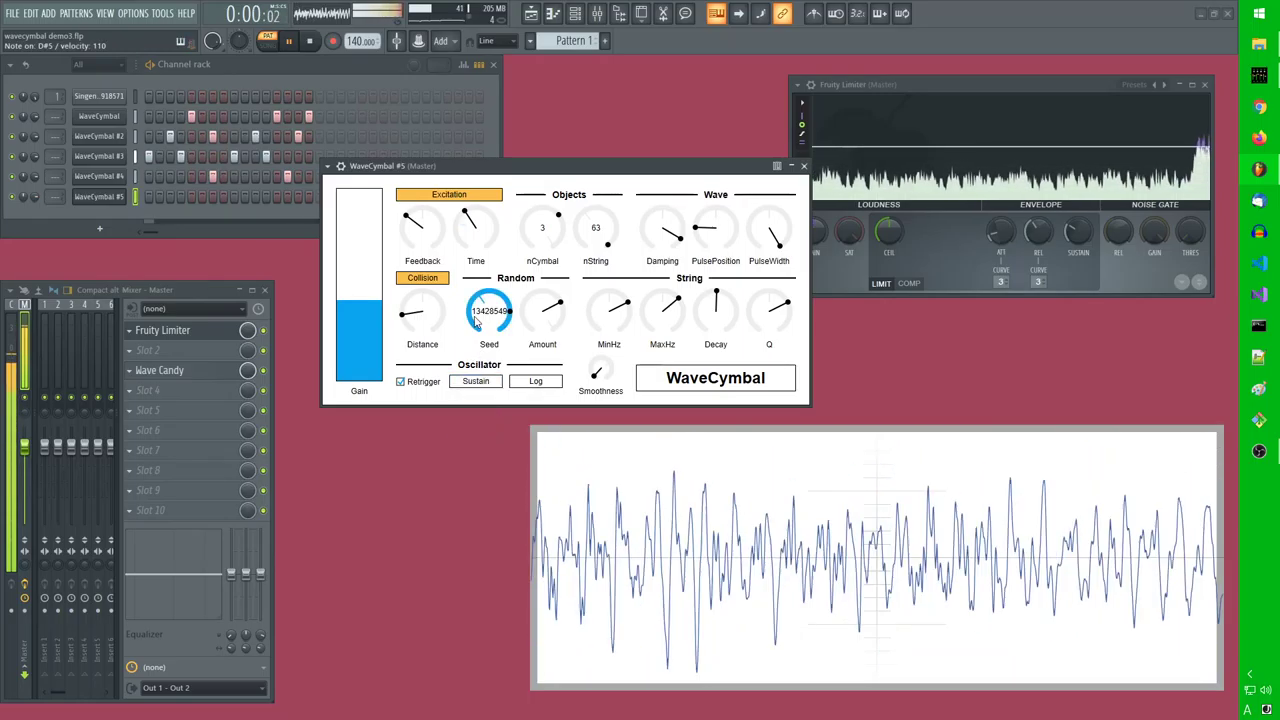
drag(664, 305, 662, 378)
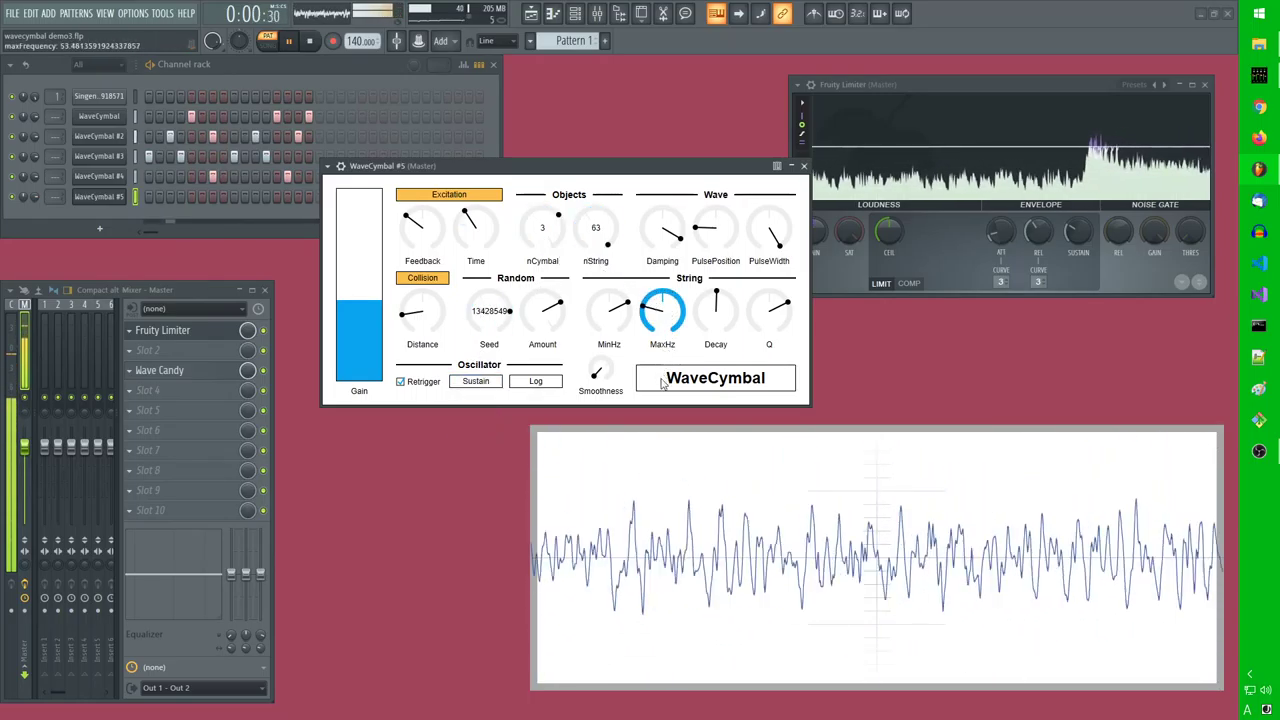
Lower WaveCymbal #5's string MinHz to about 6.54 Hz and its MaxHz to about 45.1 Hz
drag(608, 310, 619, 401)
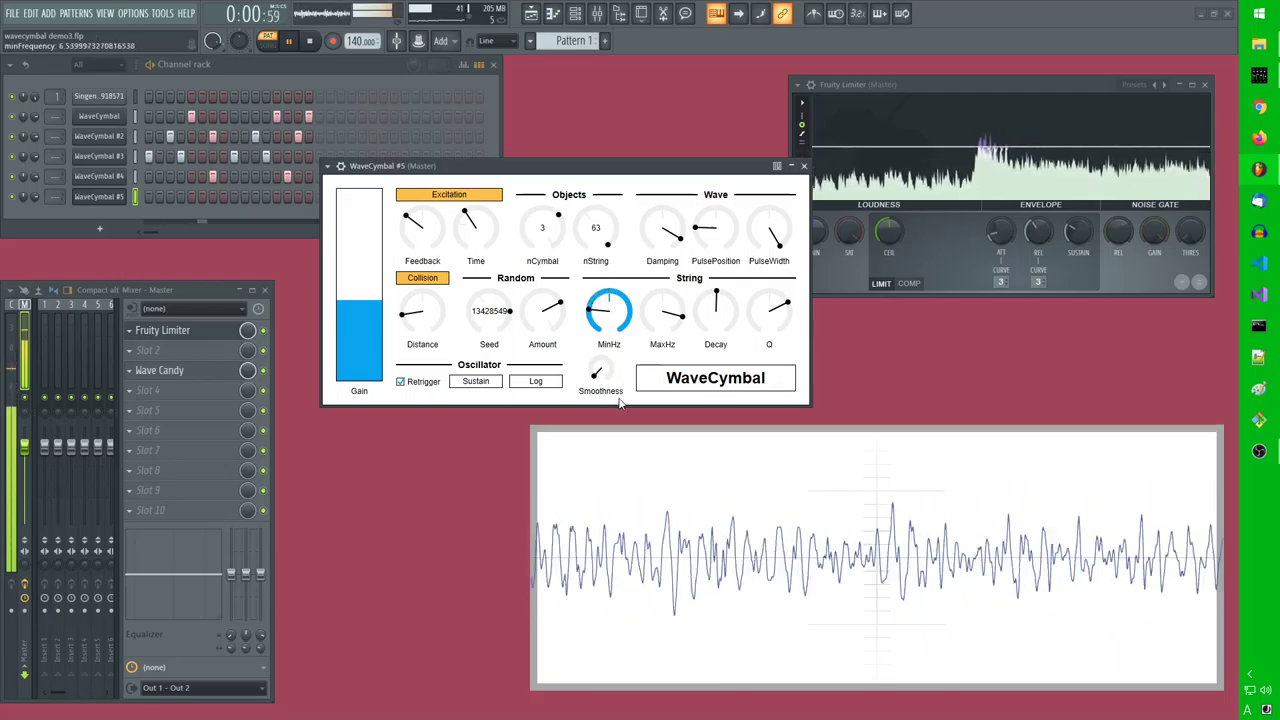
drag(663, 312, 680, 358)
drag(675, 412, 675, 419)
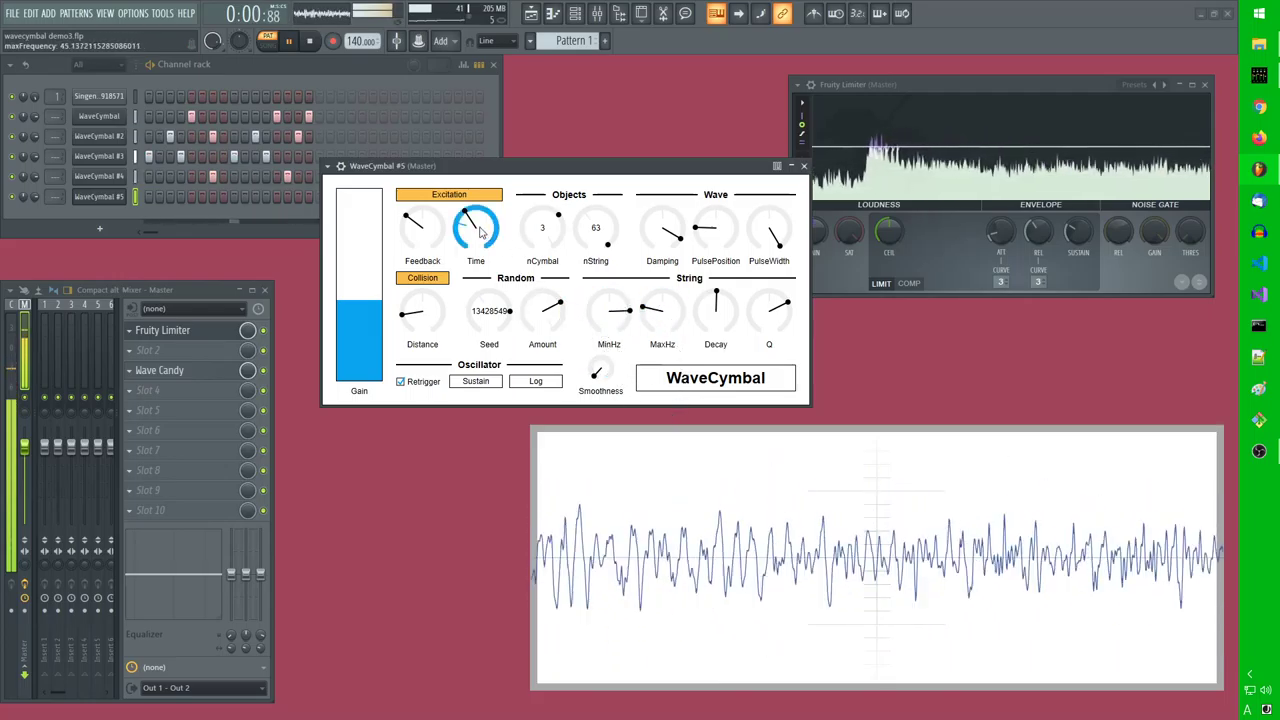
On WaveCymbal #5, raise Gain, lower Feedback, Time and Damping, reduce nCymbal to 2, and readjust the string frequency range
mouse_move(468, 238)
mouse_down()
mouse_move(470, 146)
mouse_move(460, 237)
mouse_move(426, 130)
mouse_move(473, 248)
mouse_up()
drag(363, 318, 363, 357)
drag(473, 228, 379, 247)
drag(660, 232, 632, 248)
drag(613, 325, 633, 408)
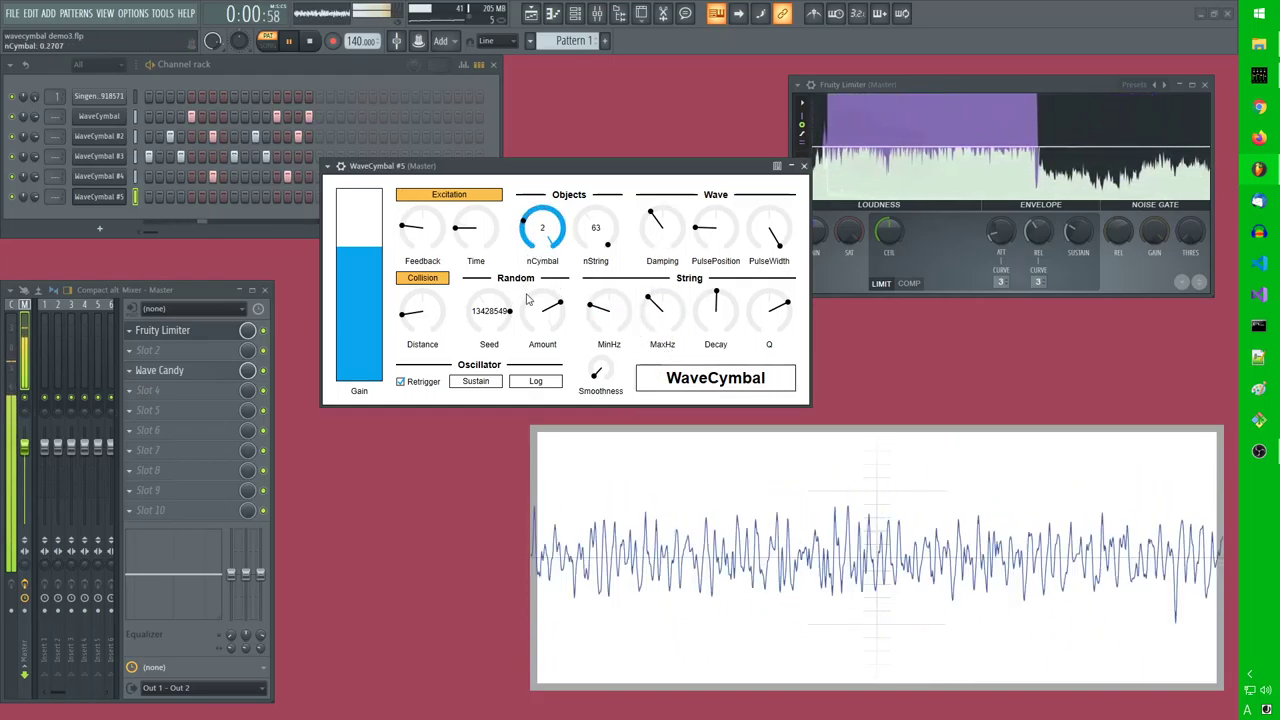
Set WaveCymbal #5's Seed to 5576811, raise the string MinHz, and raise MaxHz to about 2453 Hz
drag(497, 316, 524, 392)
drag(608, 320, 617, 262)
drag(661, 320, 655, 237)
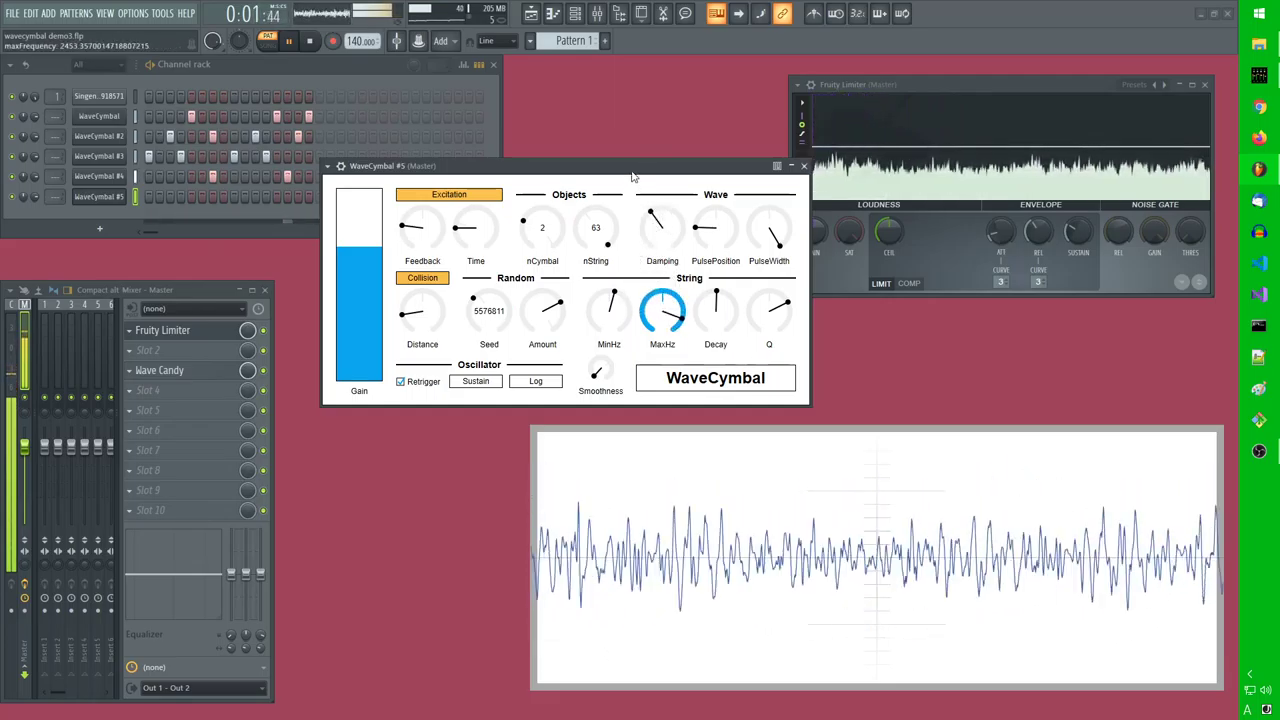
Fill each 4 steps on the Singen sampler channel at the start of the channel rack
right_click(115, 97)
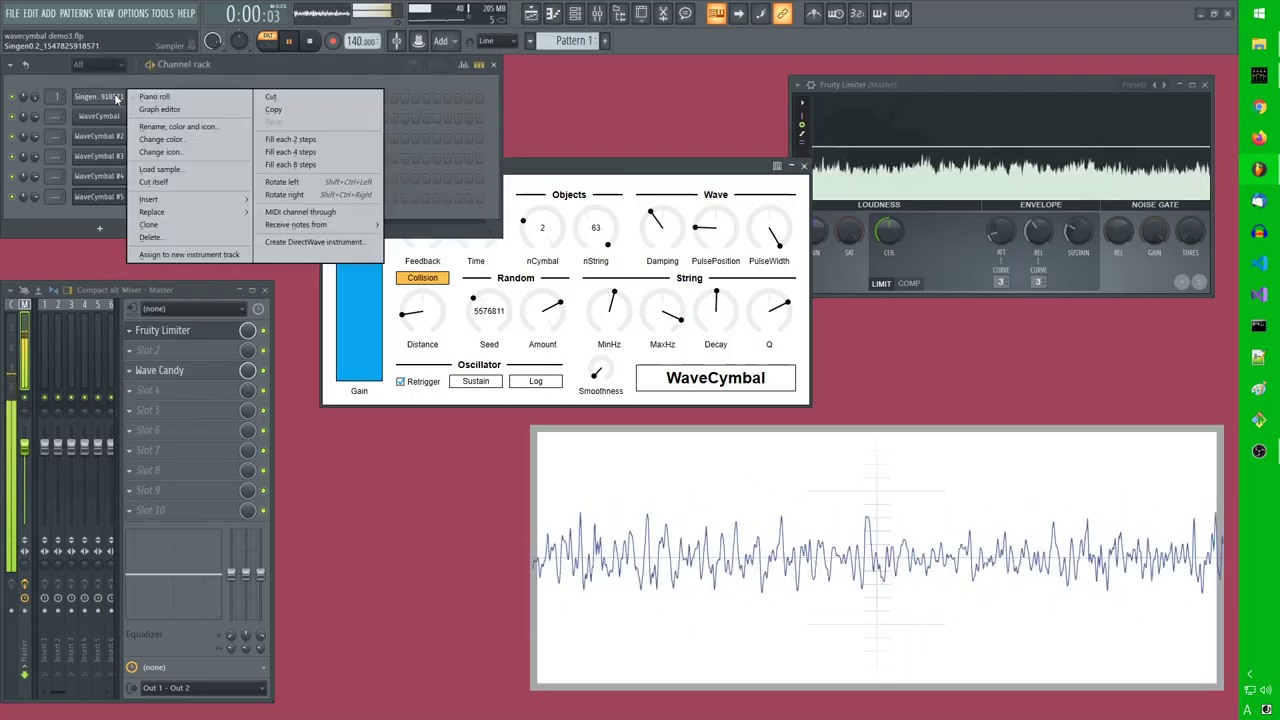
click(305, 150)
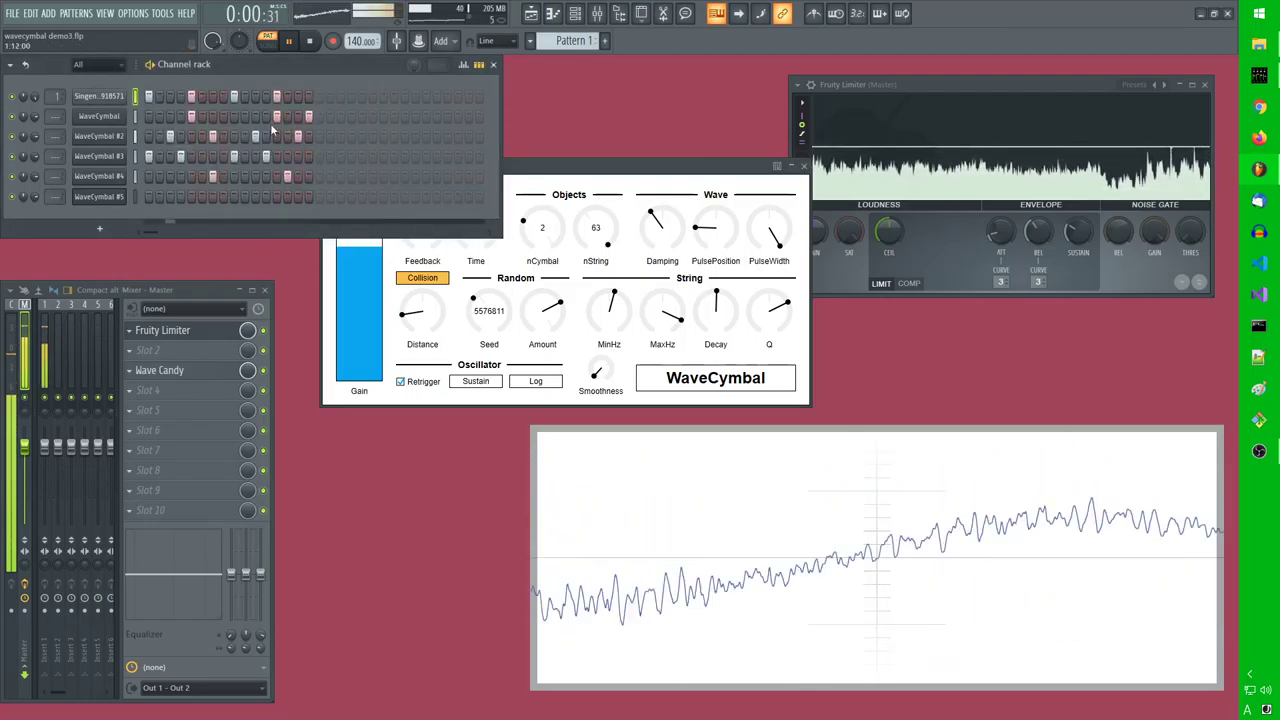